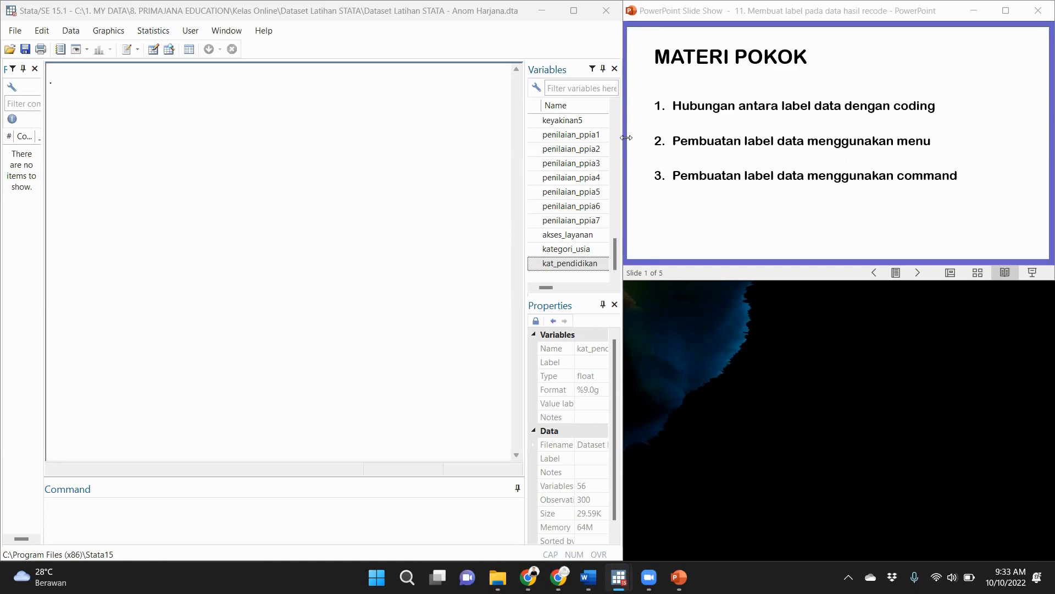
Open the dataset in the Data Editor in edit mode and maximize its window.
{"action": "mouse_move", "coordinate": [612, 254]}
{"action": "left_mouse_down"}
{"action": "mouse_move", "coordinate": [611, 113]}
{"action": "mouse_move", "coordinate": [620, 262]}
{"action": "left_mouse_up"}
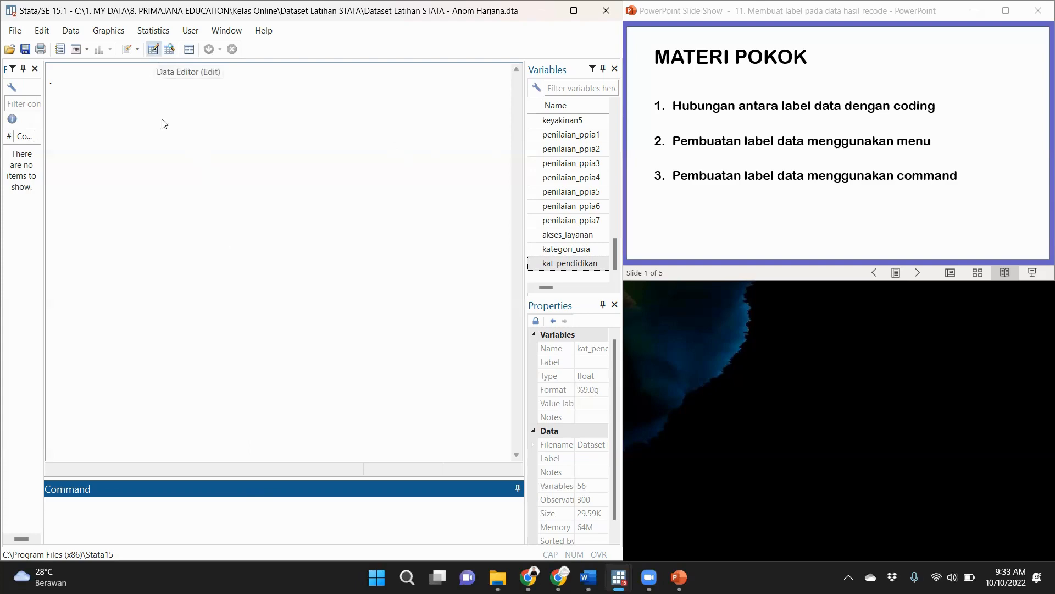
{"action": "left_click", "coordinate": [153, 50]}
{"action": "left_click", "coordinate": [154, 51]}
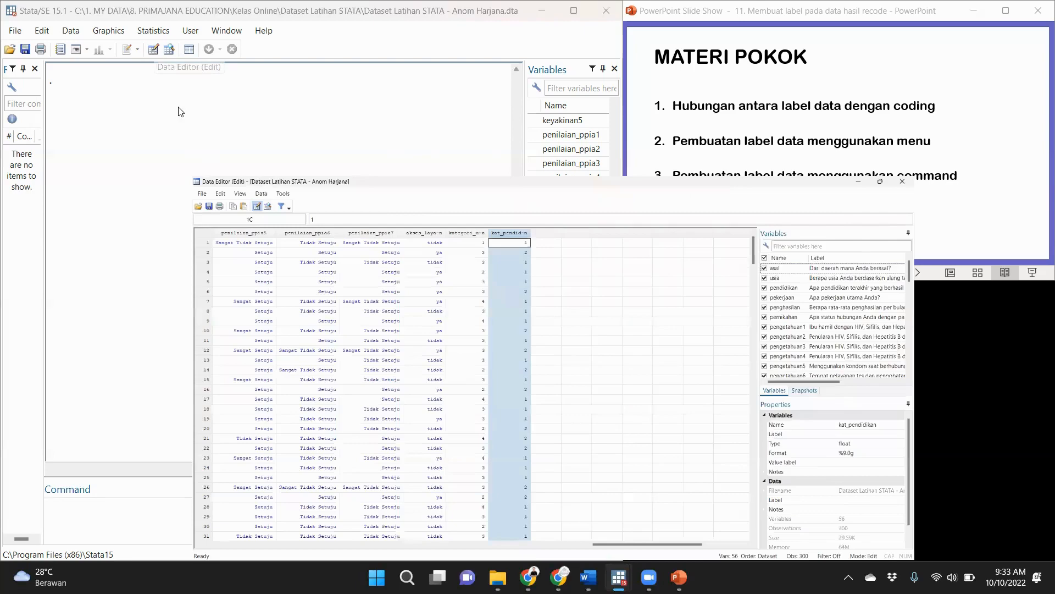
{"action": "double_click", "coordinate": [298, 179]}
{"action": "left_click", "coordinate": [385, 284]}
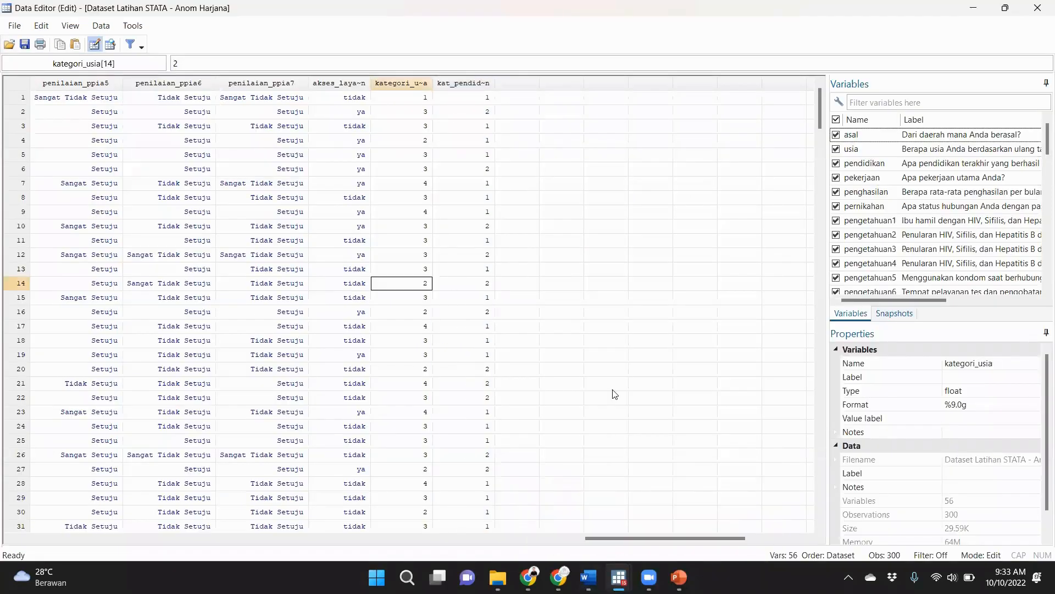
Examine the numeric codes behind the pendidikan labels in the first four observations.
{"action": "left_click_drag", "start_coordinate": [634, 538], "coordinate": [555, 539]}
{"action": "left_click_drag", "start_coordinate": [396, 503], "coordinate": [55, 532]}
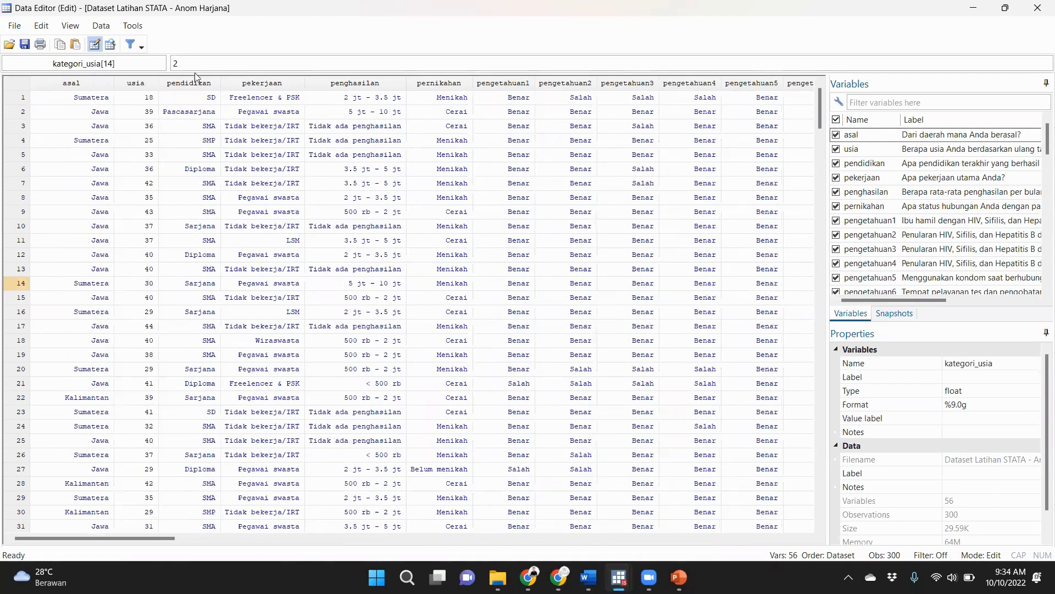
{"action": "left_click", "coordinate": [209, 102]}
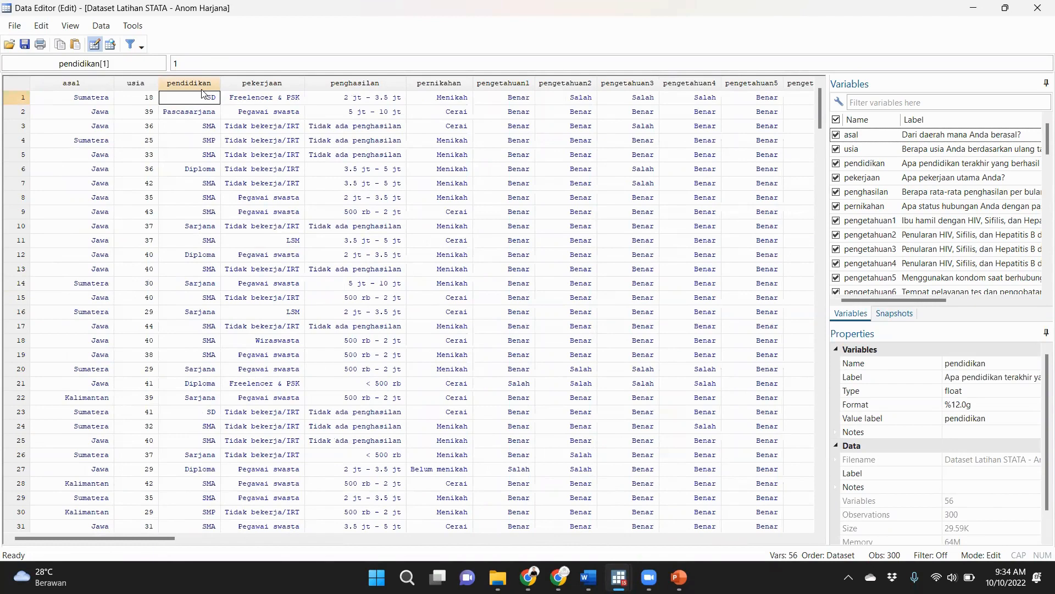
{"action": "left_click", "coordinate": [190, 63]}
{"action": "left_click", "coordinate": [205, 113]}
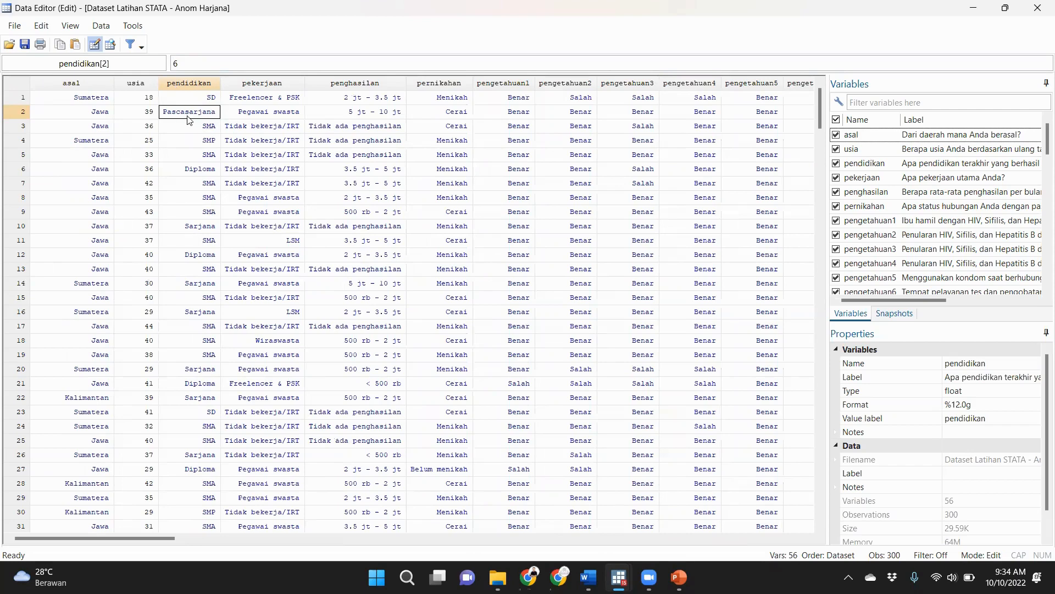
{"action": "left_click", "coordinate": [195, 66]}
{"action": "left_click", "coordinate": [182, 63]}
{"action": "double_click", "coordinate": [176, 63]}
{"action": "left_click", "coordinate": [207, 131]}
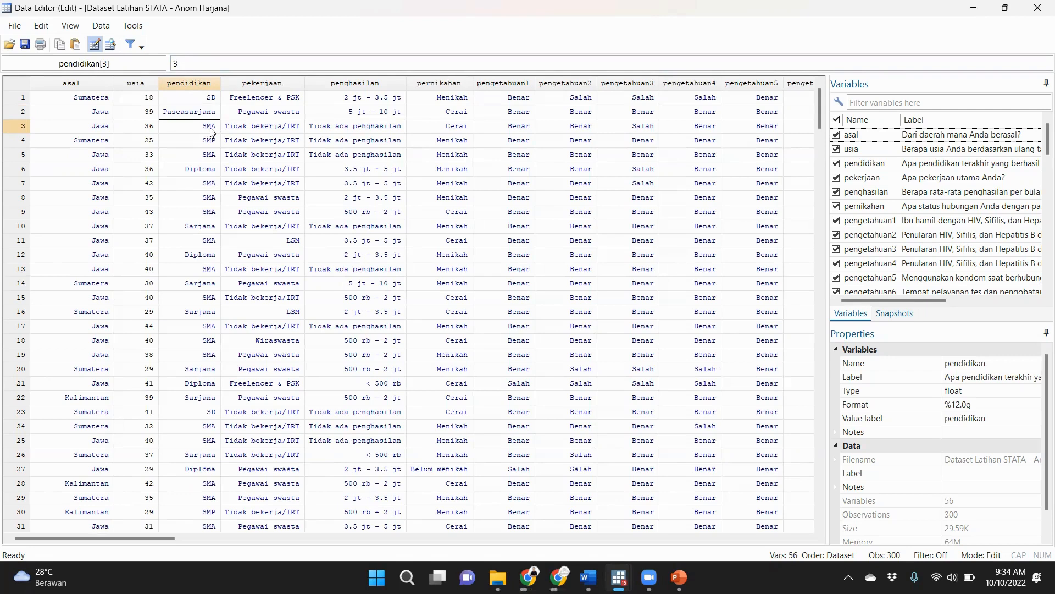
{"action": "double_click", "coordinate": [175, 63]}
{"action": "left_click", "coordinate": [214, 137]}
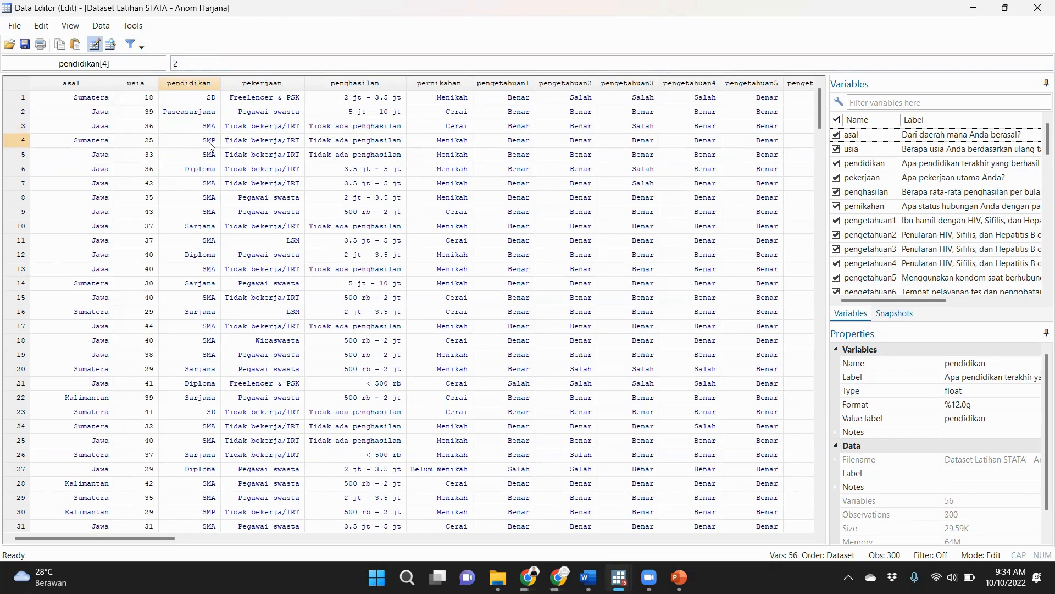
{"action": "double_click", "coordinate": [183, 63]}
{"action": "left_click", "coordinate": [190, 60]}
Compare the labelled pernikahan value with the unlabelled codes of the recoded kategori_usia and kat_pendidikan variables.
{"action": "left_click", "coordinate": [446, 100]}
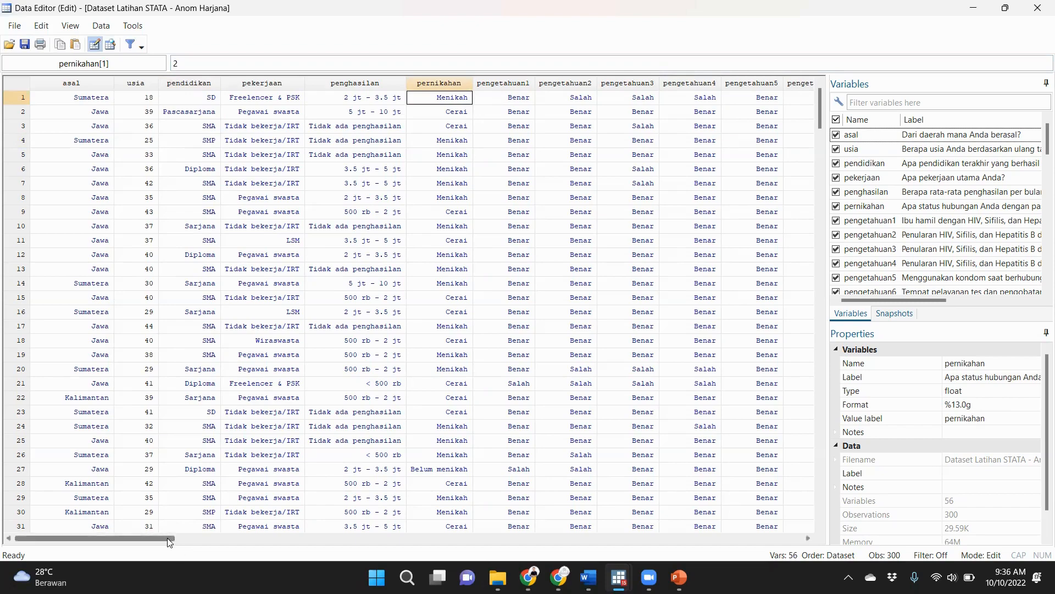
{"action": "left_click_drag", "start_coordinate": [167, 537], "coordinate": [428, 537]}
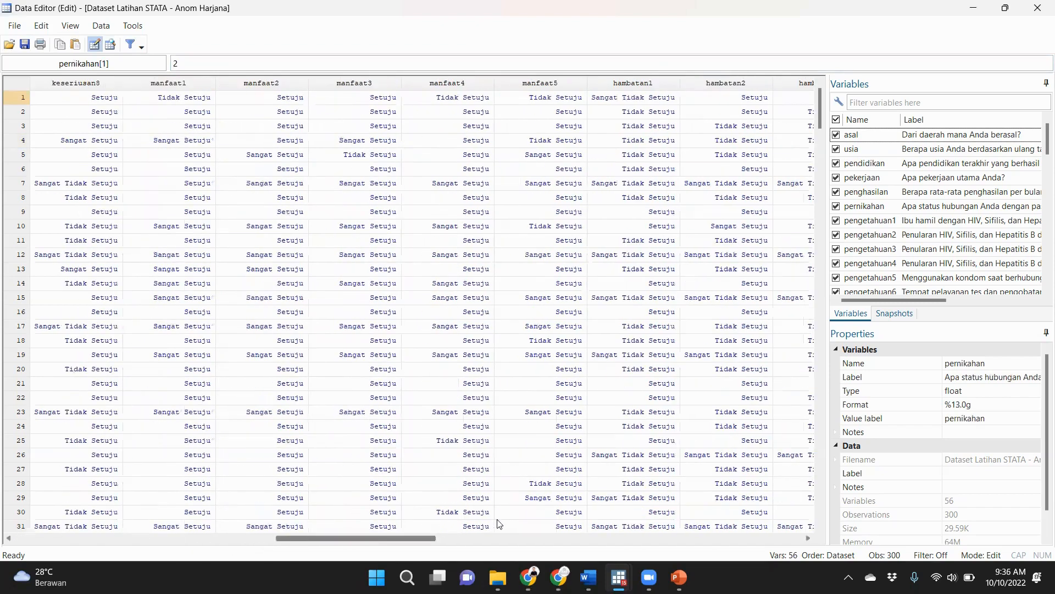
{"action": "left_click_drag", "start_coordinate": [498, 523], "coordinate": [698, 464]}
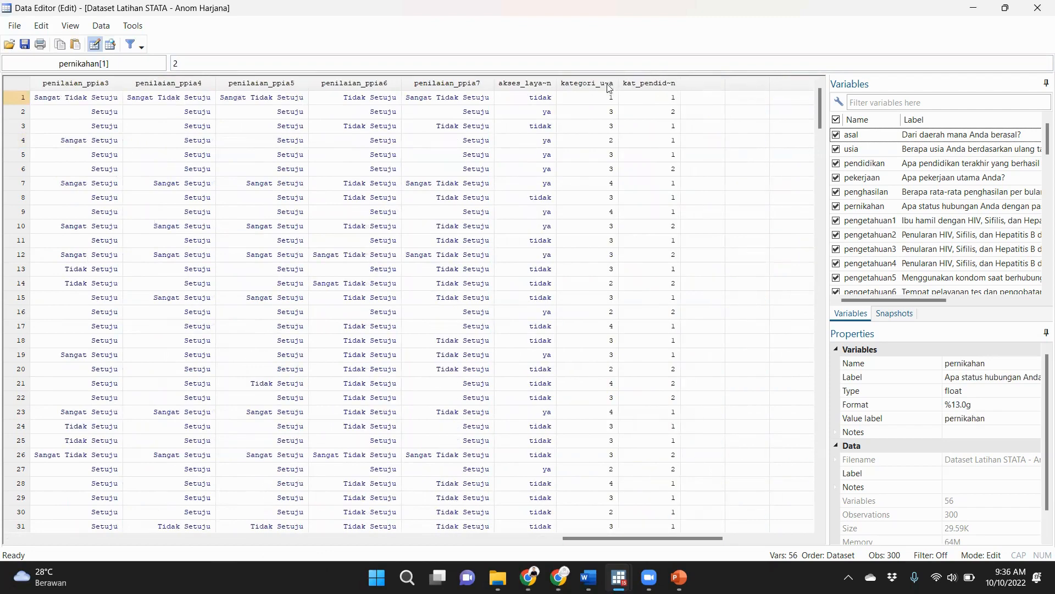
{"action": "left_click", "coordinate": [601, 97]}
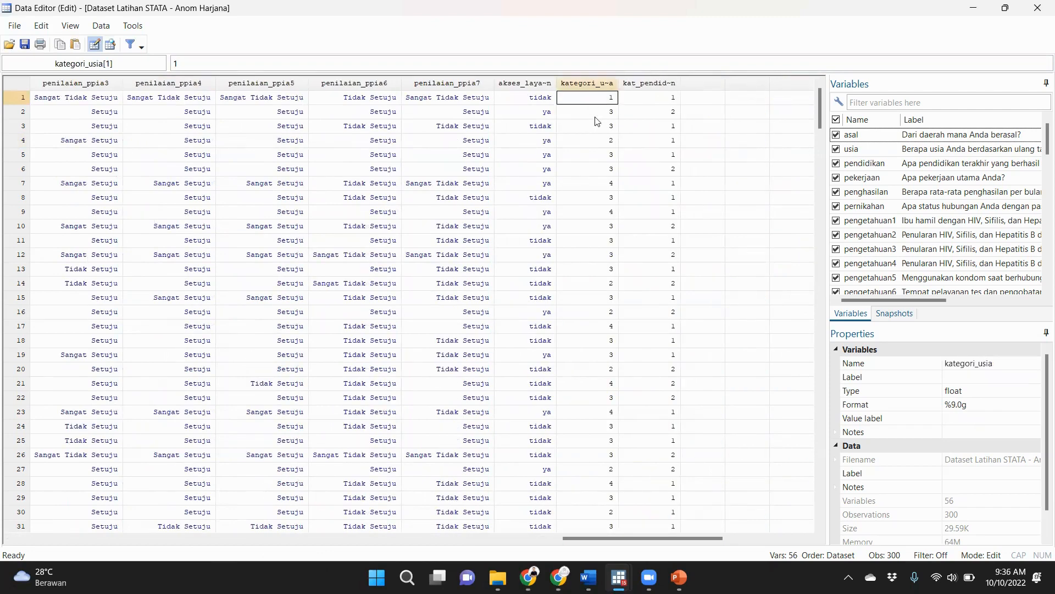
{"action": "left_click", "coordinate": [610, 110]}
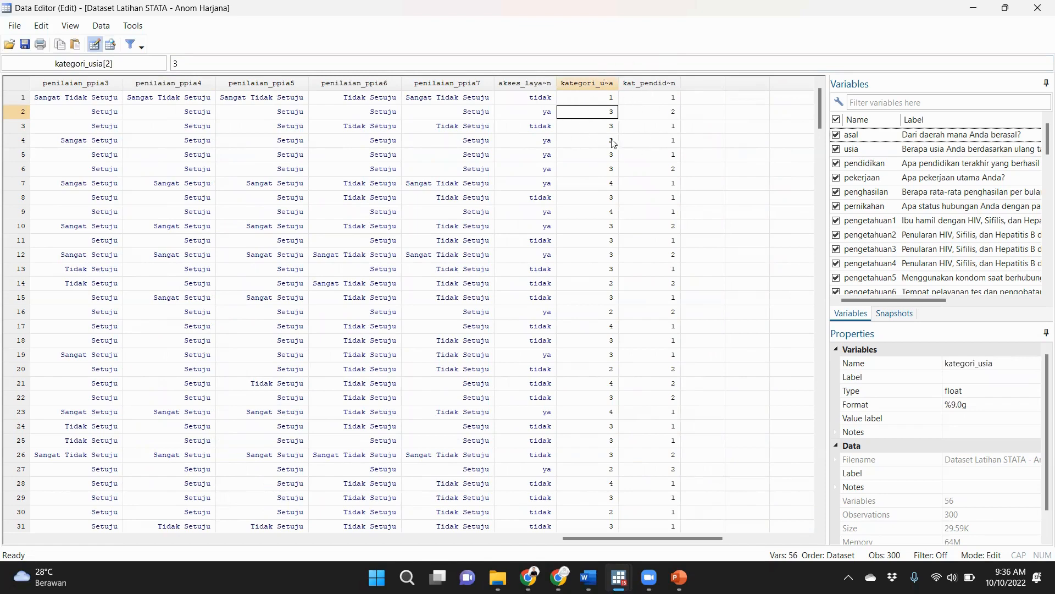
{"action": "left_click", "coordinate": [616, 100]}
{"action": "left_click", "coordinate": [639, 98]}
{"action": "left_click", "coordinate": [615, 101]}
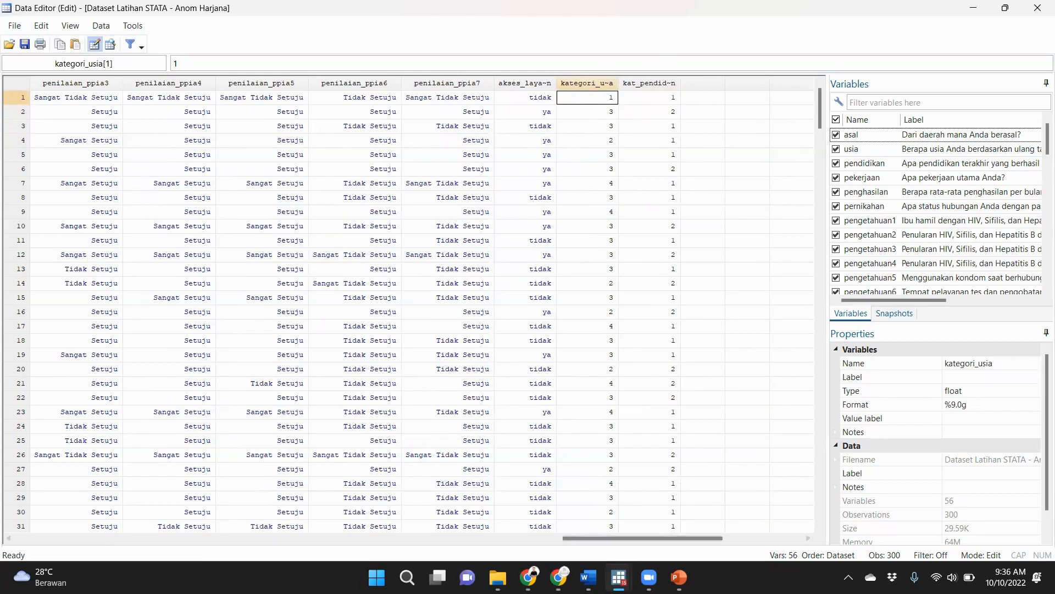
Switch to the PowerPoint slide show and advance to the slide highlighting "Pembuatan label data menggunakan menu".
{"action": "mouse_move", "coordinate": [620, 576]}
{"action": "left_click", "coordinate": [544, 506]}
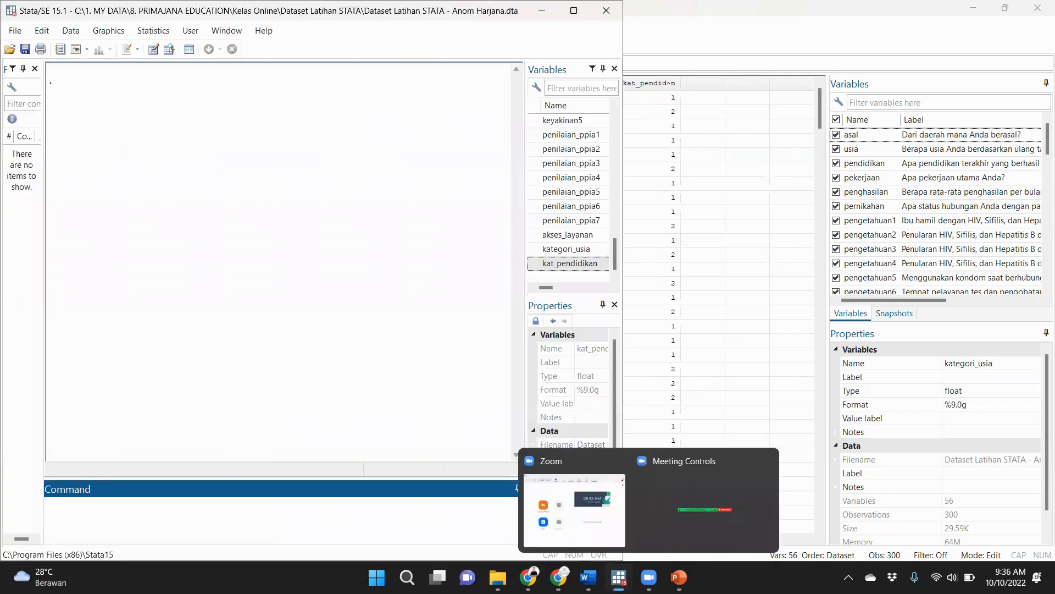
{"action": "mouse_move", "coordinate": [679, 577]}
{"action": "left_click", "coordinate": [676, 514]}
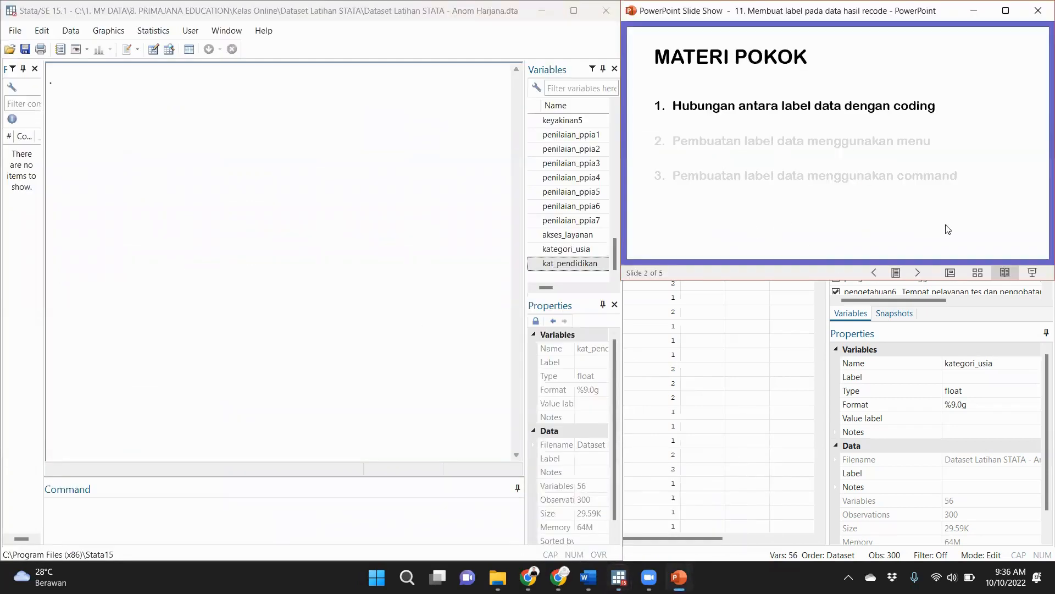
{"action": "left_click", "coordinate": [922, 277]}
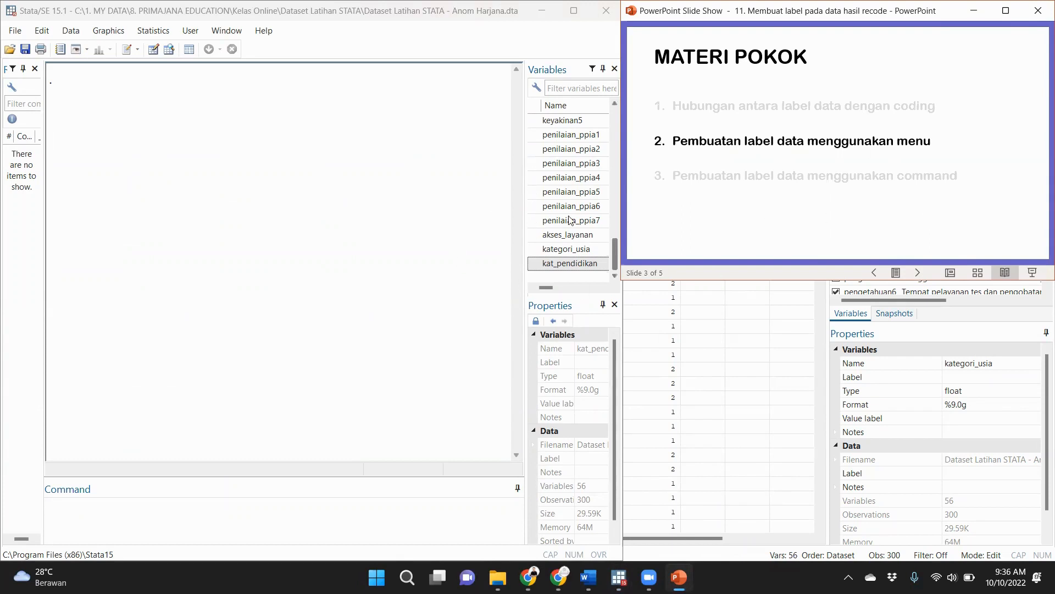
Switch back to Stata, run codebook kategori_usia, and review the category values in its tabulation.
{"action": "left_click", "coordinate": [382, 282]}
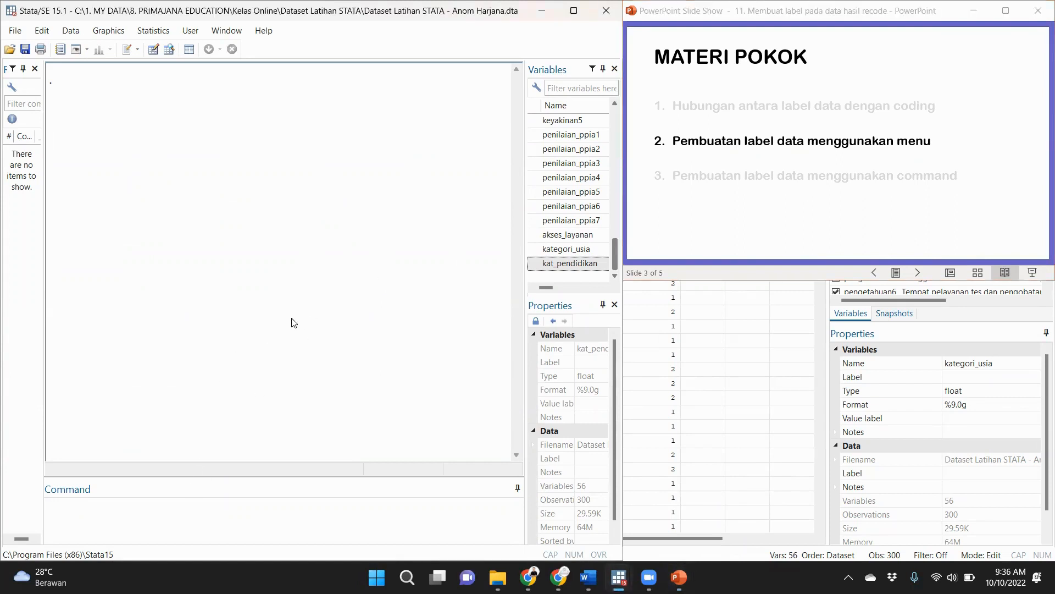
{"action": "type", "text": "r"}
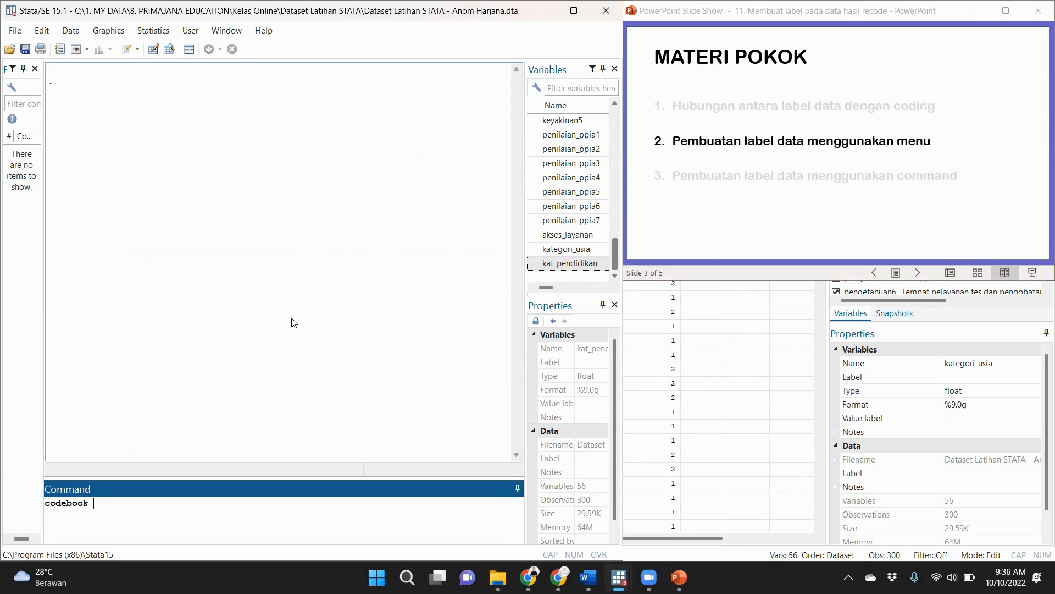
{"action": "left_click", "coordinate": [532, 249]}
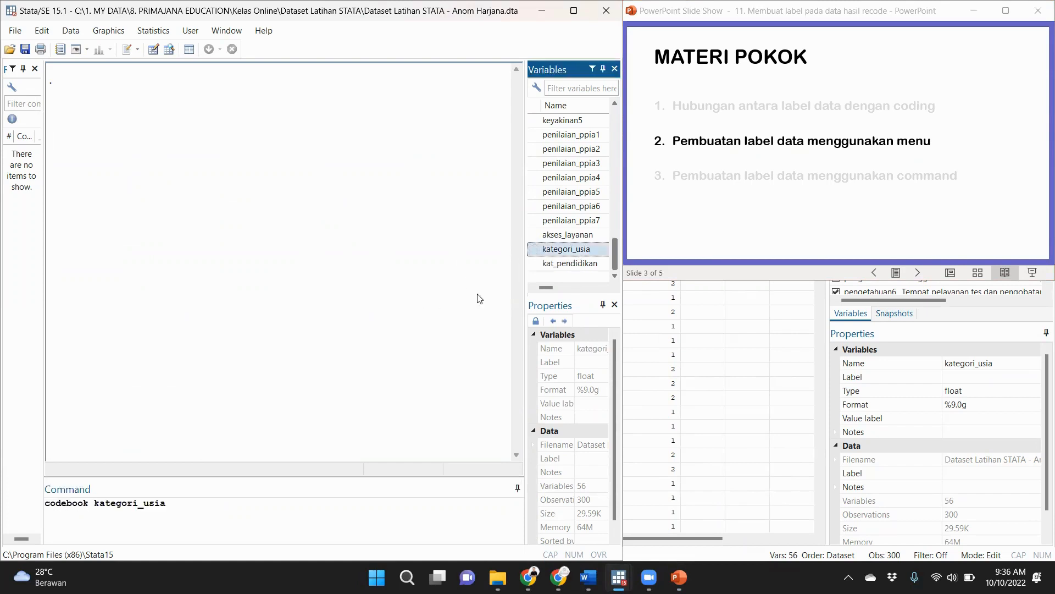
{"action": "key", "text": "Return"}
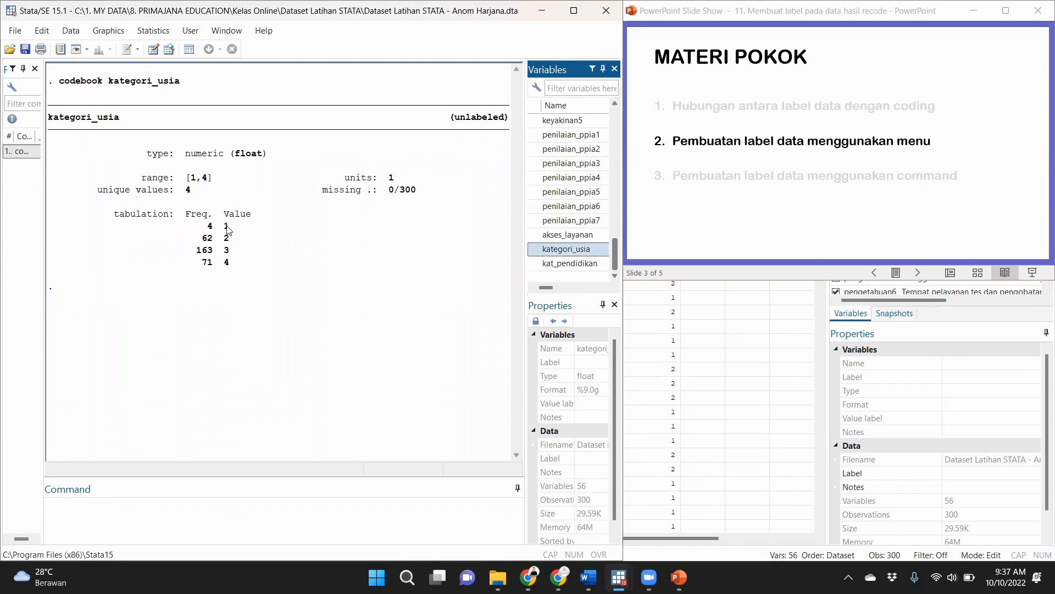
{"action": "double_click", "coordinate": [226, 227]}
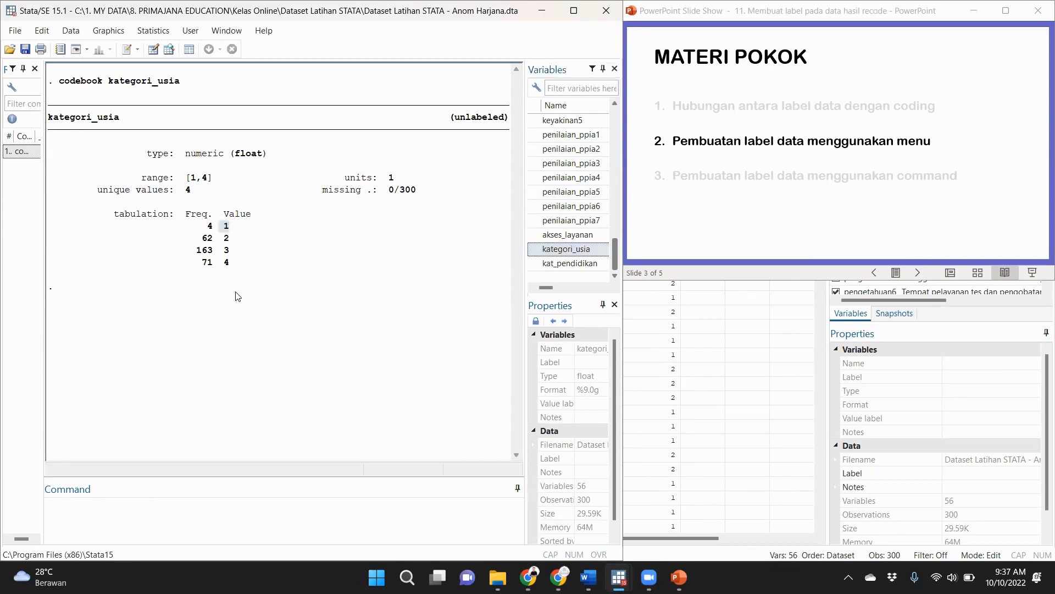
{"action": "double_click", "coordinate": [223, 238]}
{"action": "left_click", "coordinate": [247, 263]}
Set the variable label of kategori_usia to "Kategori usia (tahun)" in the Data Editor.
{"action": "left_click", "coordinate": [154, 49]}
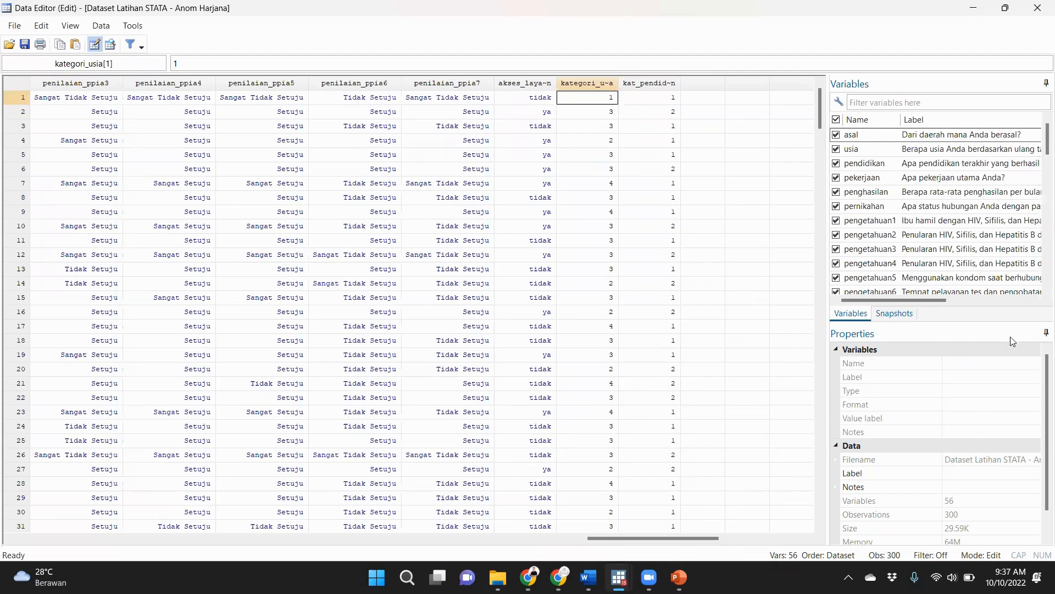
{"action": "left_click_drag", "start_coordinate": [1040, 135], "coordinate": [1040, 270]}
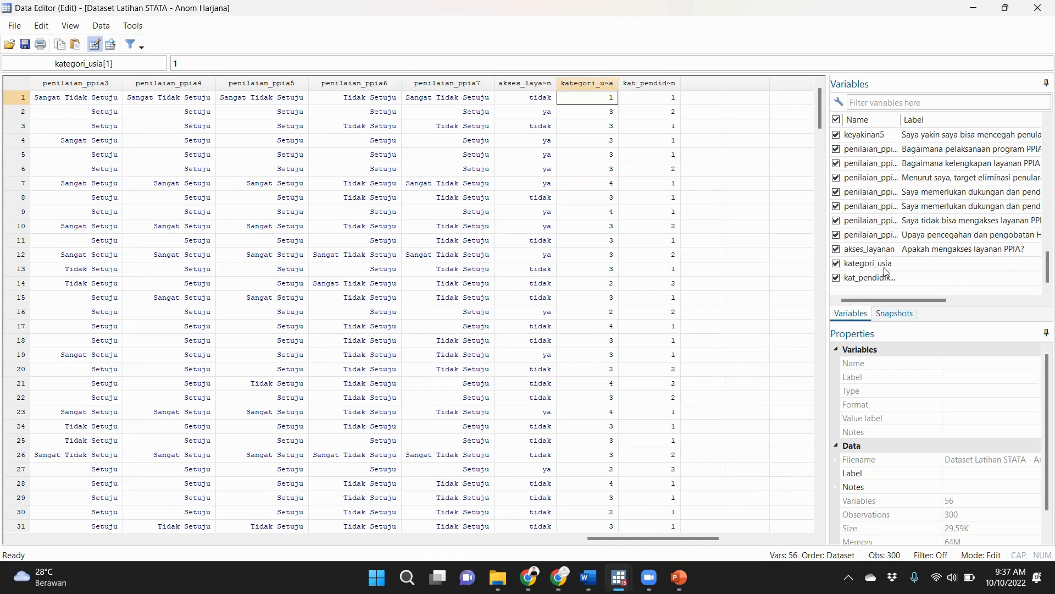
{"action": "left_click", "coordinate": [928, 268]}
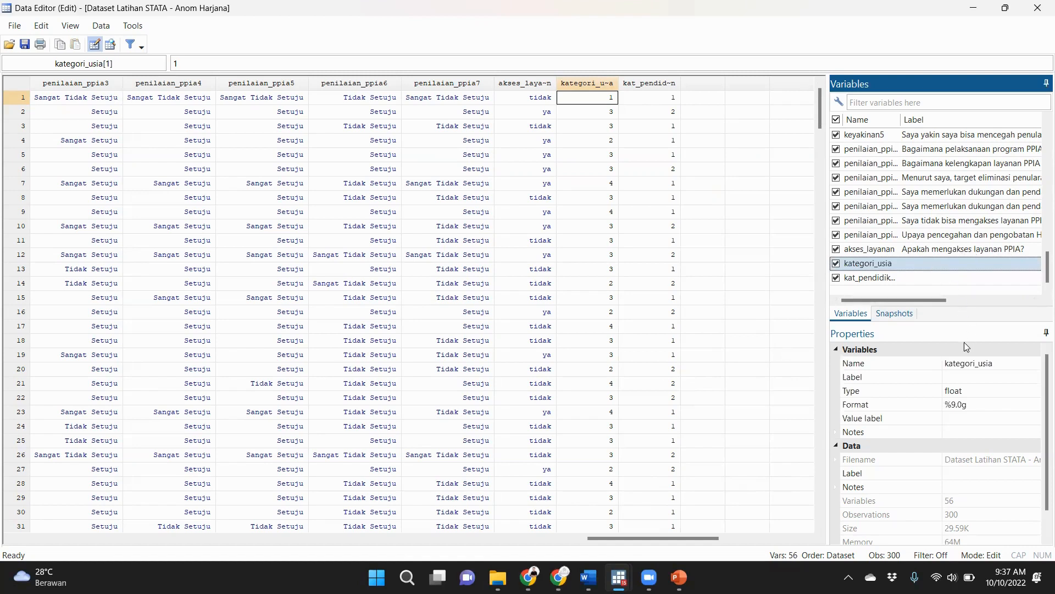
{"action": "left_click", "coordinate": [966, 378]}
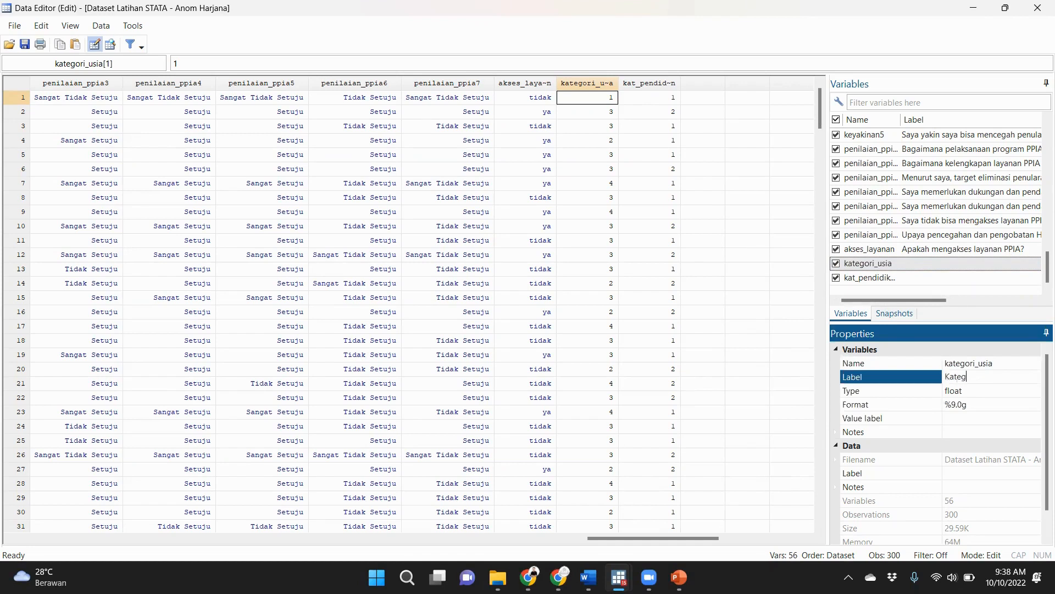
{"action": "type", "text": "Kategori usia (tahun)"}
Set the variable label of kat_pendidikan to "Kategori pendidikan terakhir yang ditamatkan".
{"action": "left_click", "coordinate": [934, 278]}
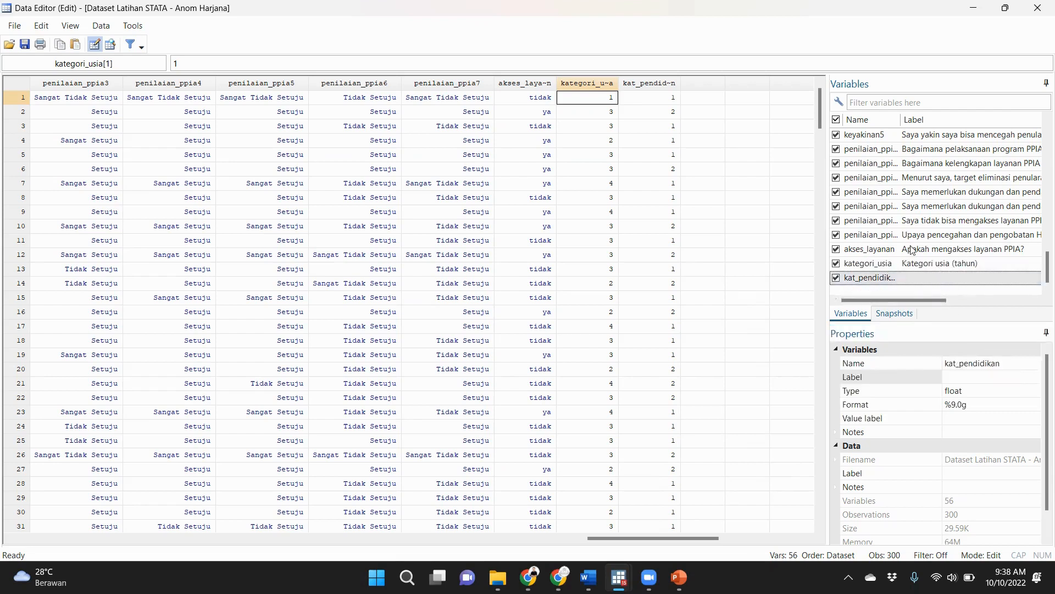
{"action": "left_click", "coordinate": [980, 377]}
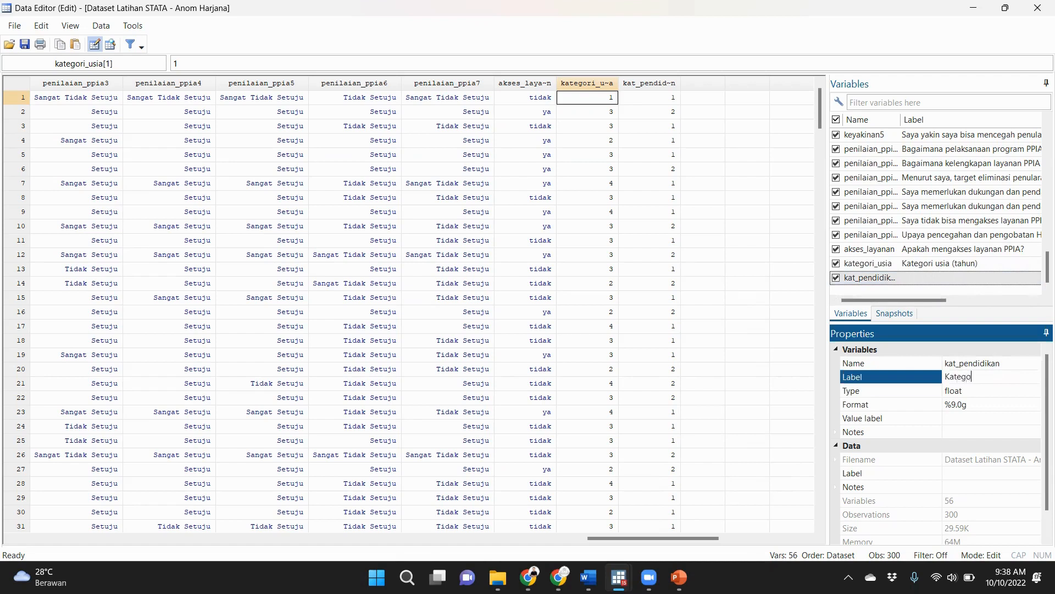
{"action": "type", "text": "Kategori pendidik"}
{"action": "type", "text": "an terakhir yan"}
{"action": "type", "text": "g ditamatkan"}
{"action": "key", "text": "Return"}
Start a new value label named kat_usia for the kategori_usia variable.
{"action": "left_click", "coordinate": [948, 268]}
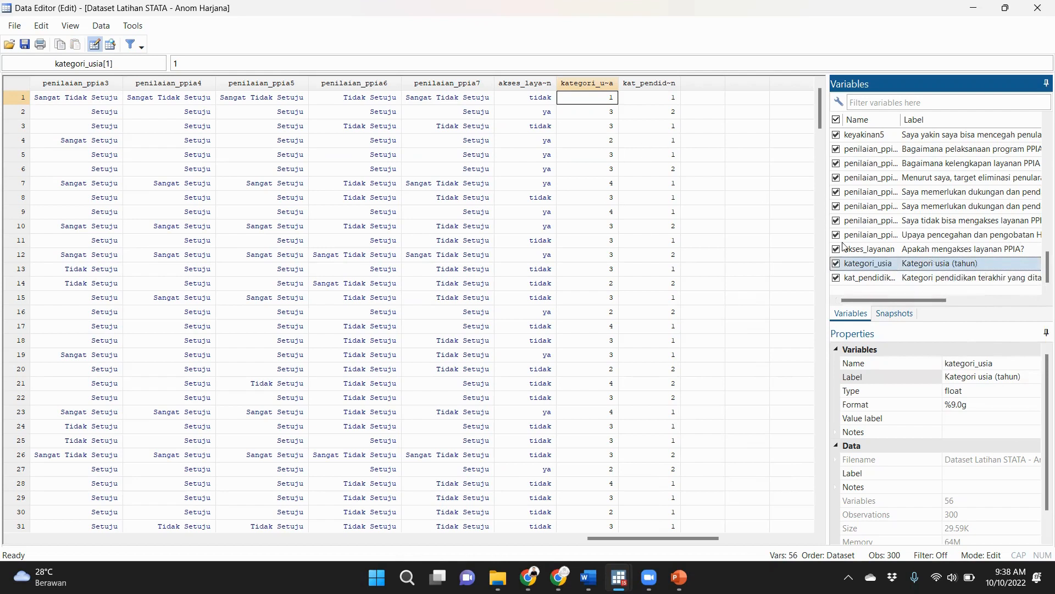
{"action": "left_click", "coordinate": [604, 85]}
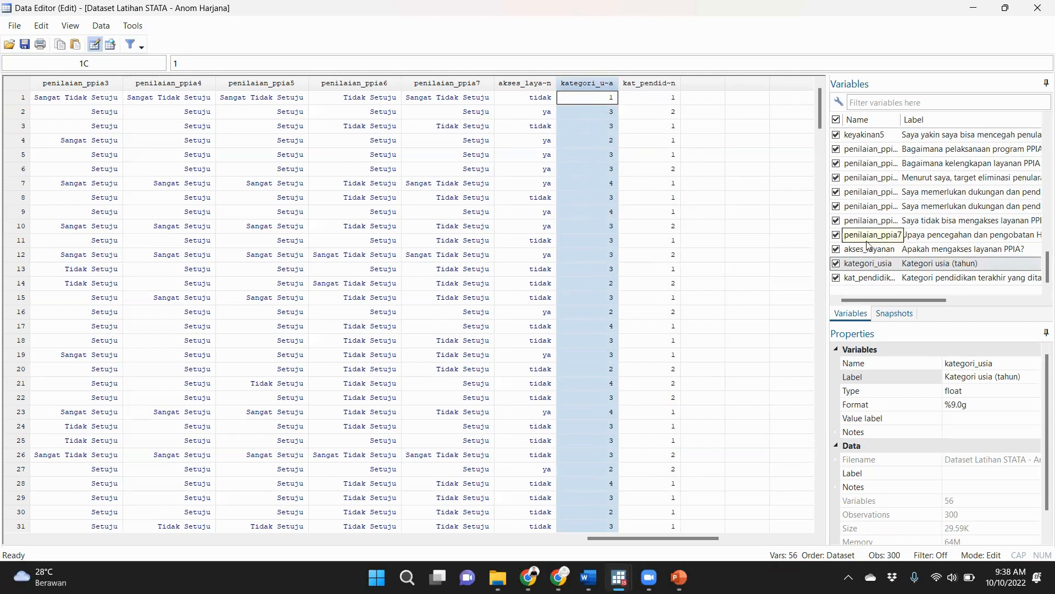
{"action": "left_click", "coordinate": [936, 264]}
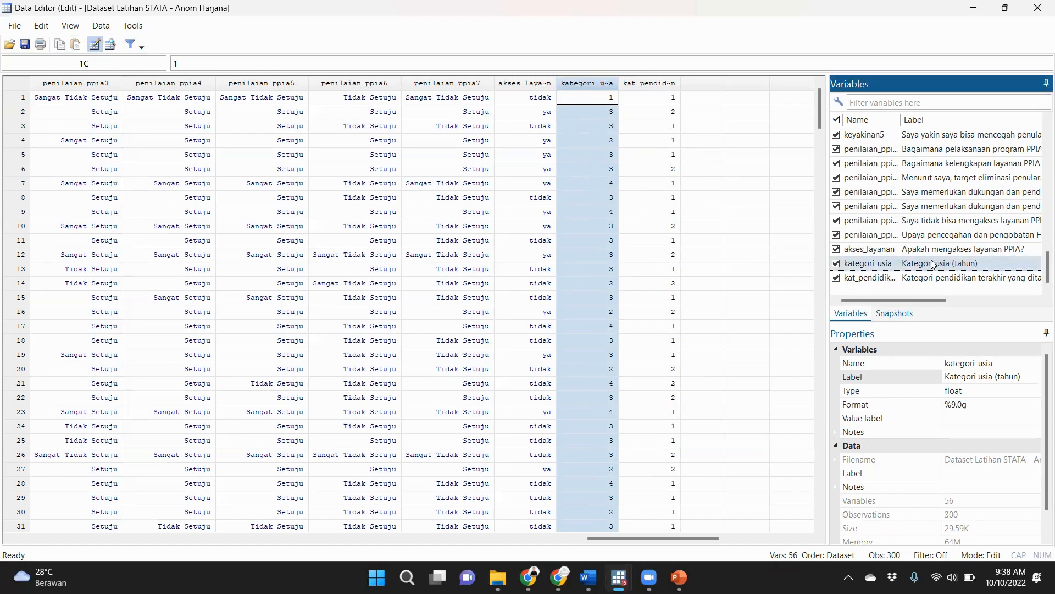
{"action": "left_click", "coordinate": [875, 421]}
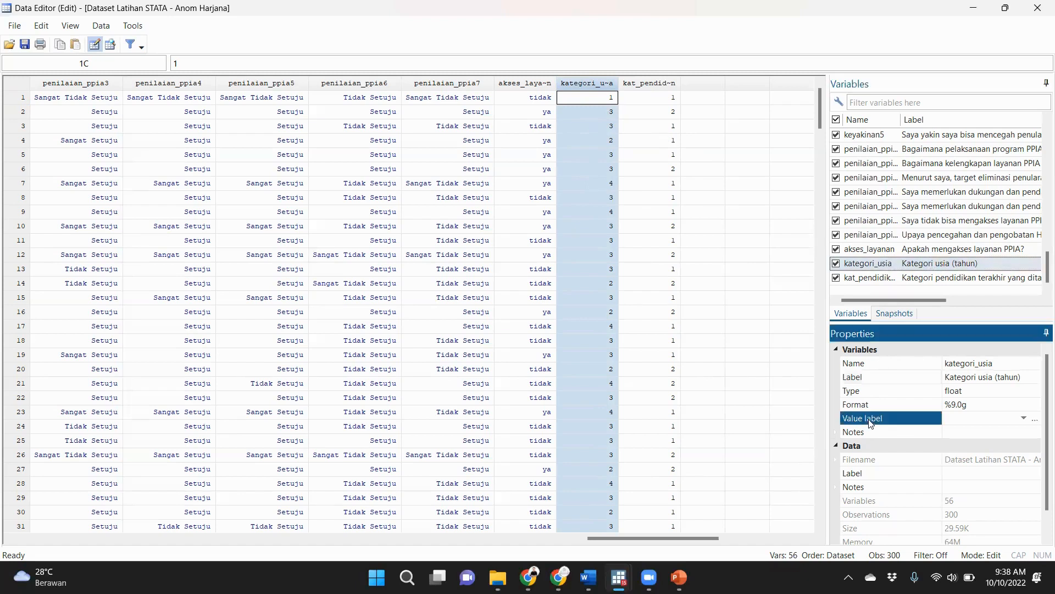
{"action": "left_click", "coordinate": [1035, 419]}
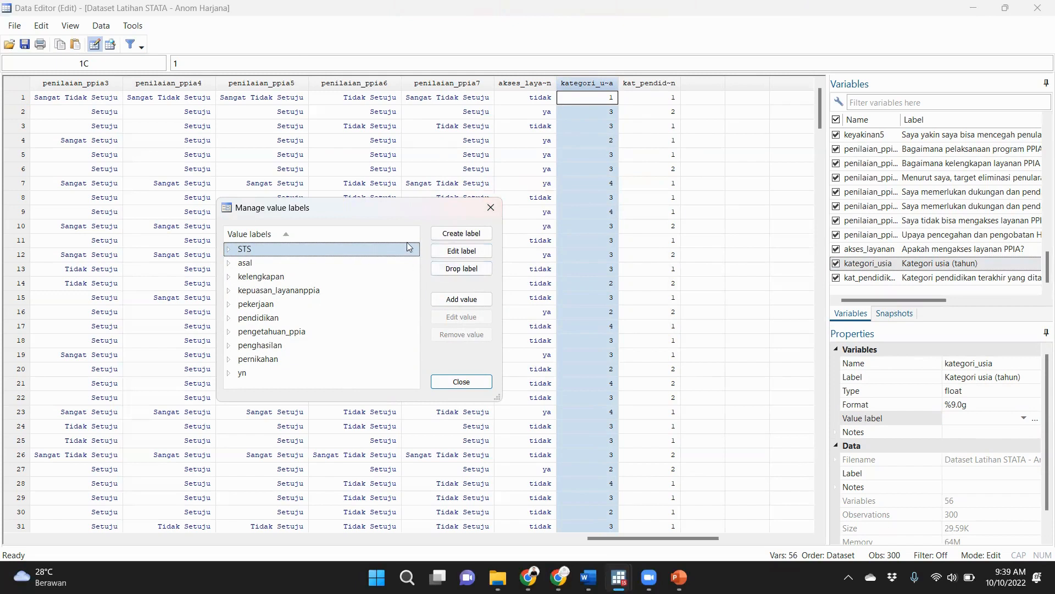
{"action": "left_click", "coordinate": [461, 233]}
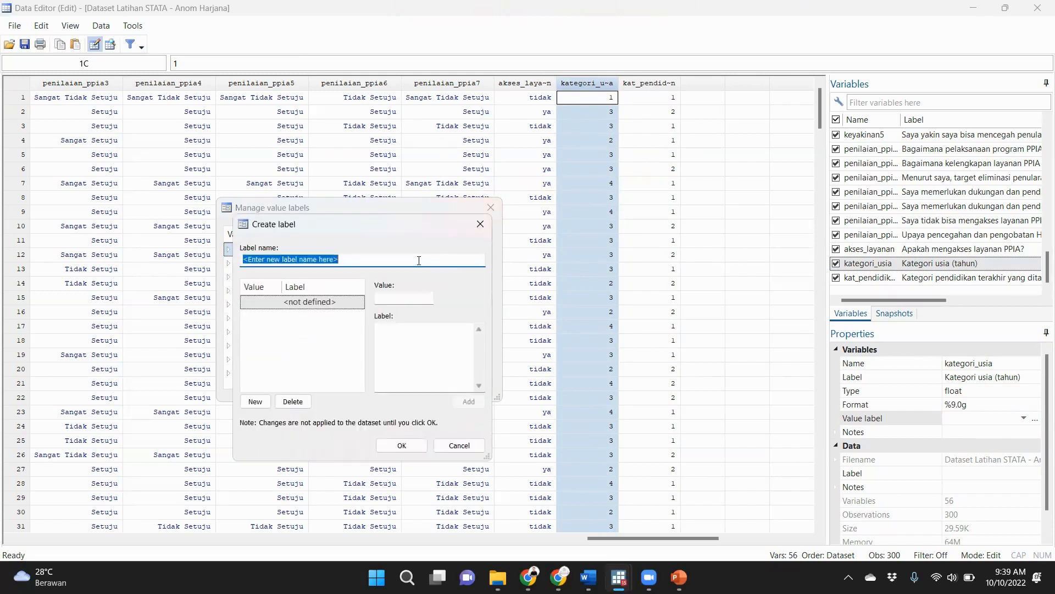
{"action": "type", "text": "kat_"}
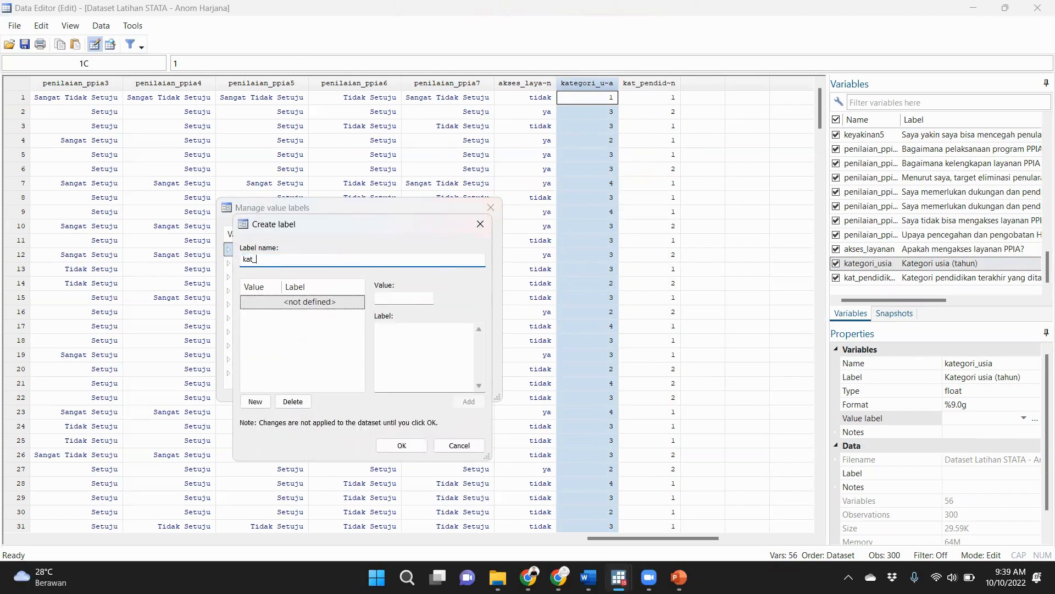
{"action": "type", "text": "usia"}
Define value 1 as "<= 20 tahun" and value 2 as "21 - 30 tahun" in the kat_usia label.
{"action": "left_click", "coordinate": [393, 298]}
{"action": "type", "text": "1"}
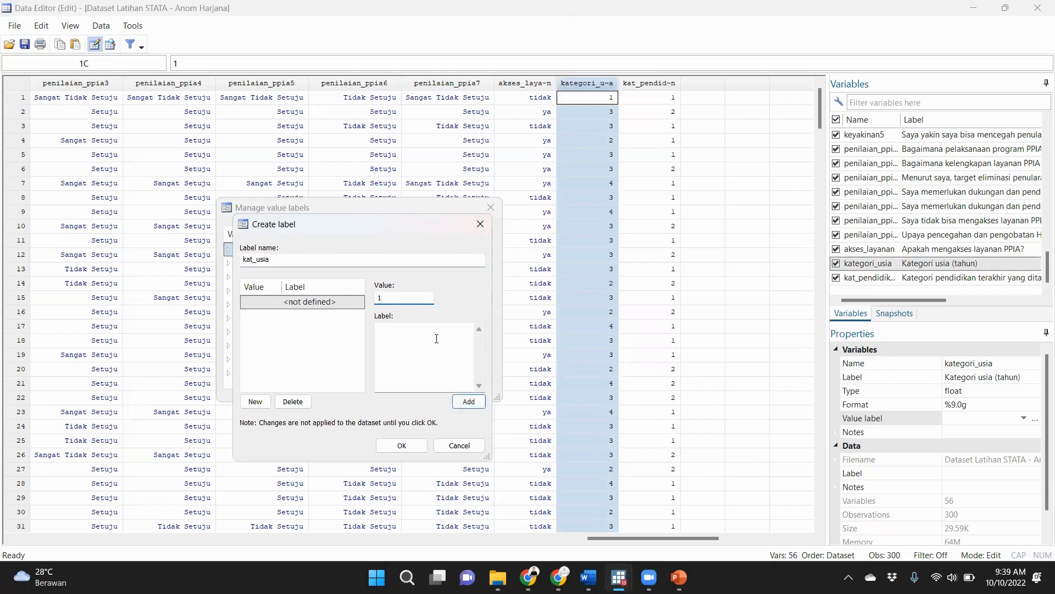
{"action": "left_click", "coordinate": [434, 338]}
{"action": "type", "text": "<= 20 tahun"}
{"action": "key", "text": "Return"}
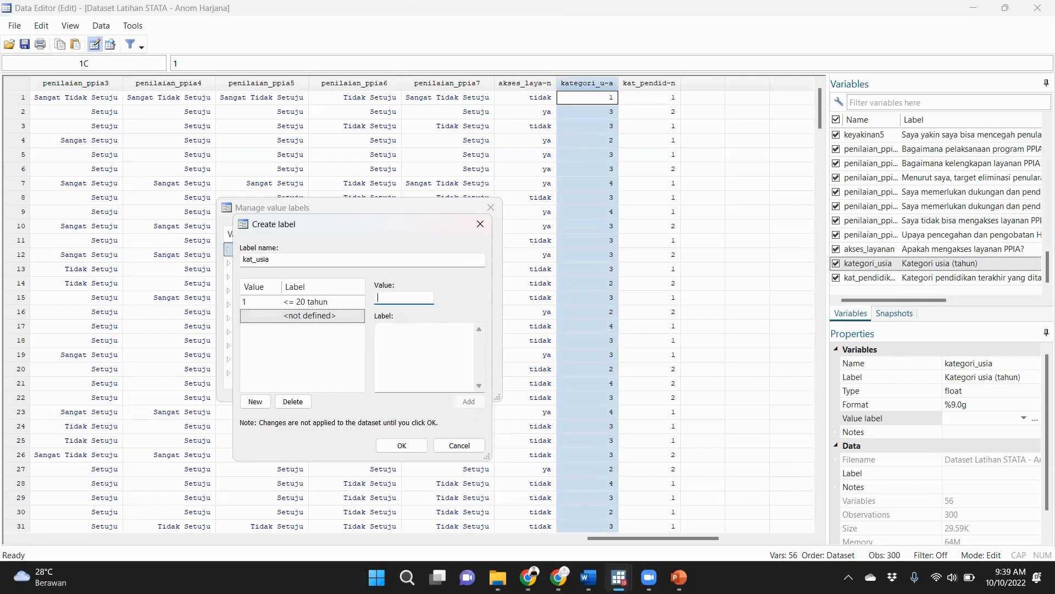
{"action": "type", "text": "2"}
{"action": "left_click", "coordinate": [434, 339]}
{"action": "type", "text": "21 - 30 tahun"}
{"action": "key", "text": "Return"}
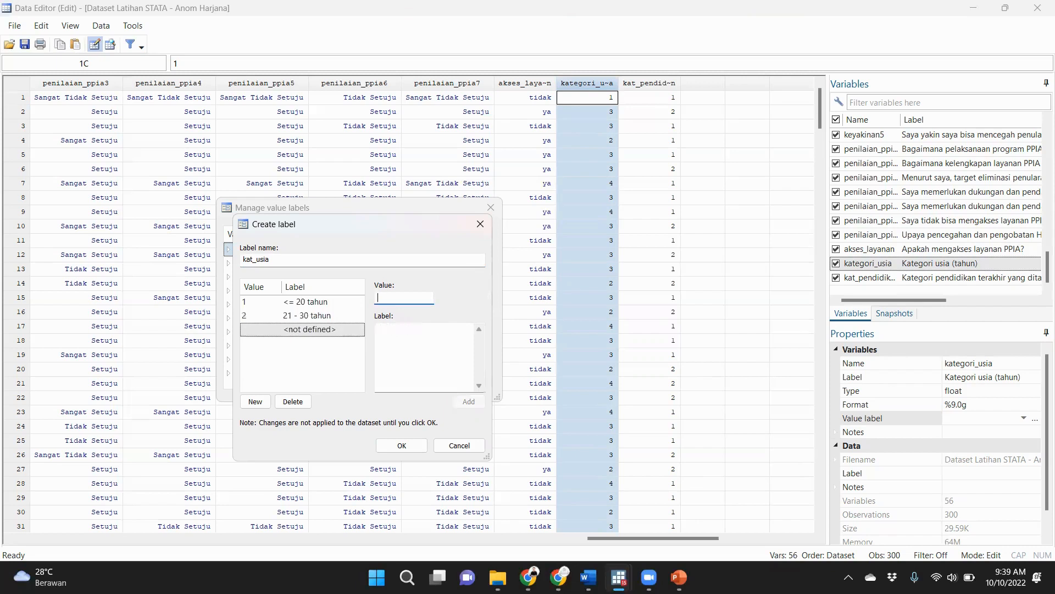
Define value 3 as "31 - 40 tahun" and value 4 as ">40 tahun" in the kat_usia label.
{"action": "type", "text": "3"}
{"action": "left_click", "coordinate": [435, 338]}
{"action": "type", "text": "31 - 40 tahun"}
{"action": "key", "text": "Return"}
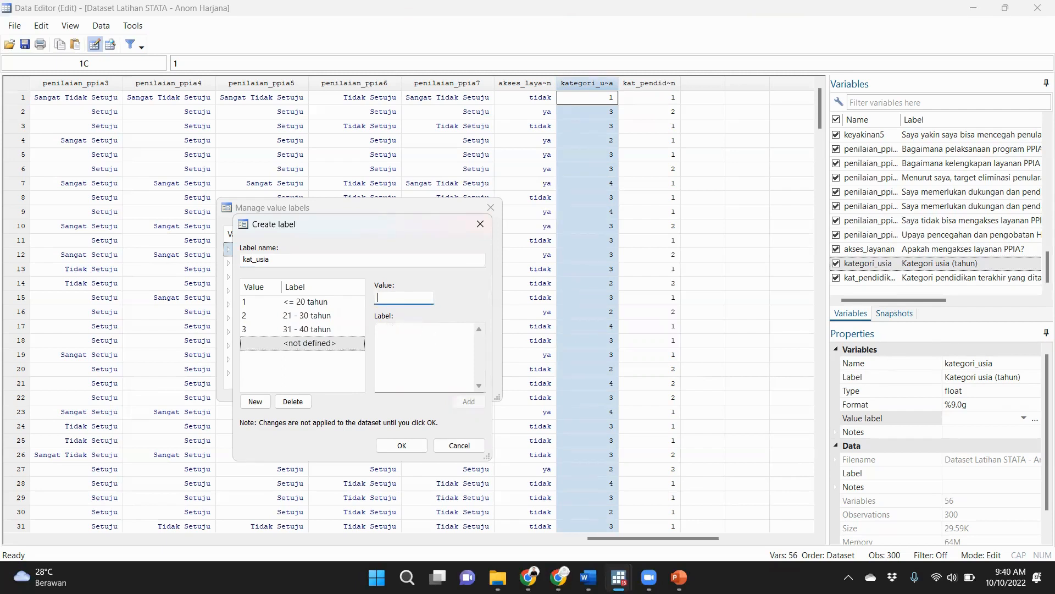
{"action": "left_click", "coordinate": [434, 339]}
{"action": "type", "text": ">40 tahun"}
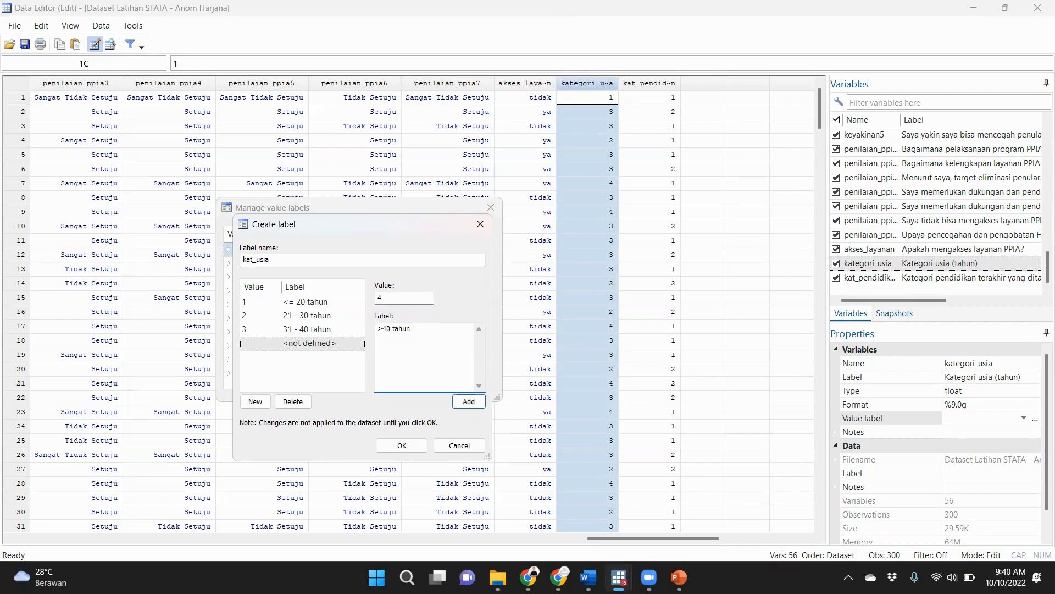
{"action": "key", "text": "Return"}
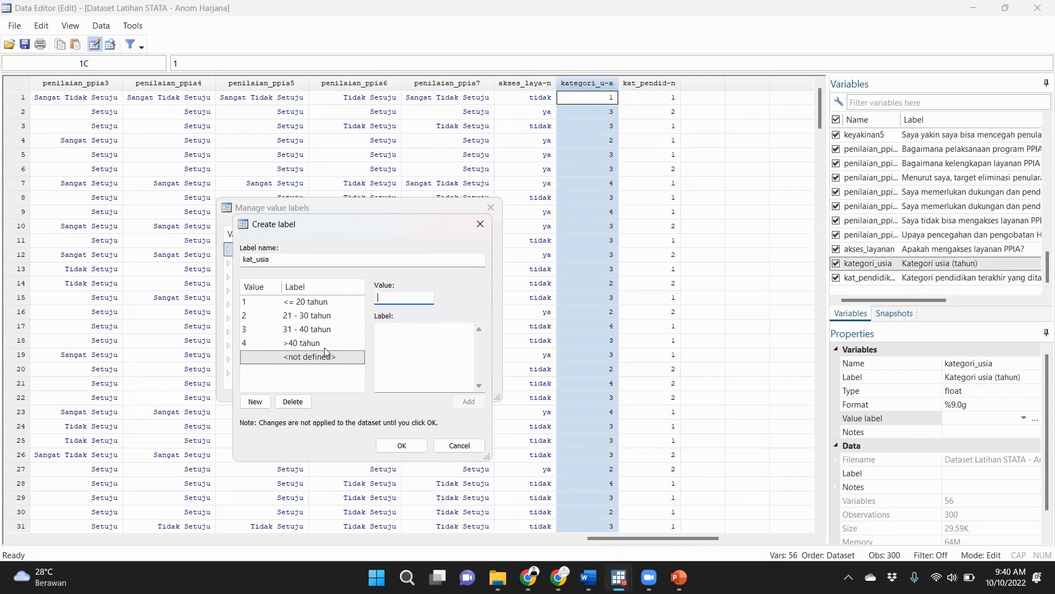
Save the kat_usia value label and assign it to the kategori_usia variable.
{"action": "left_click", "coordinate": [351, 334]}
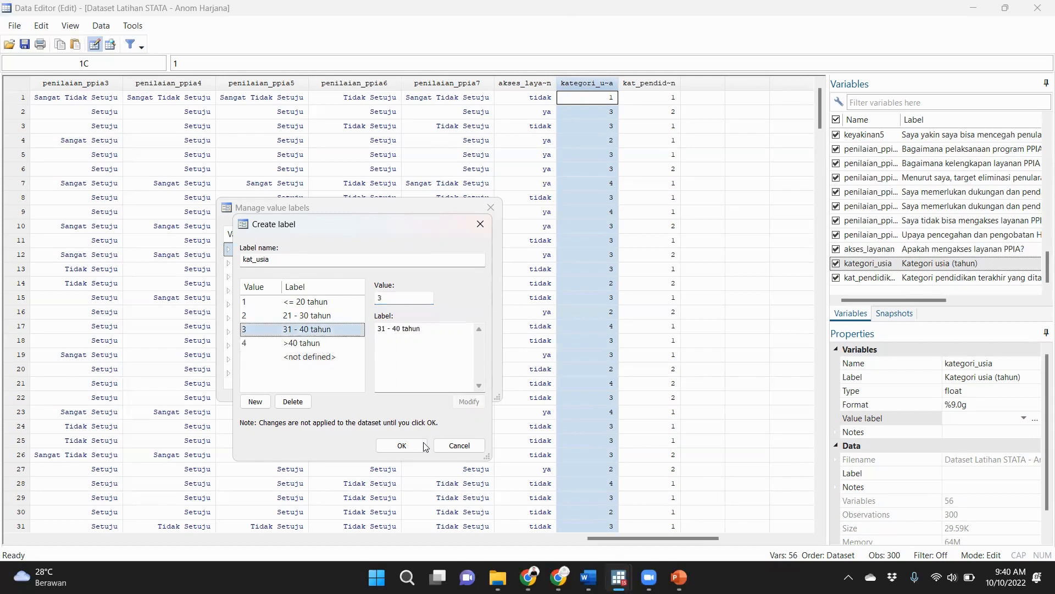
{"action": "left_click", "coordinate": [404, 444]}
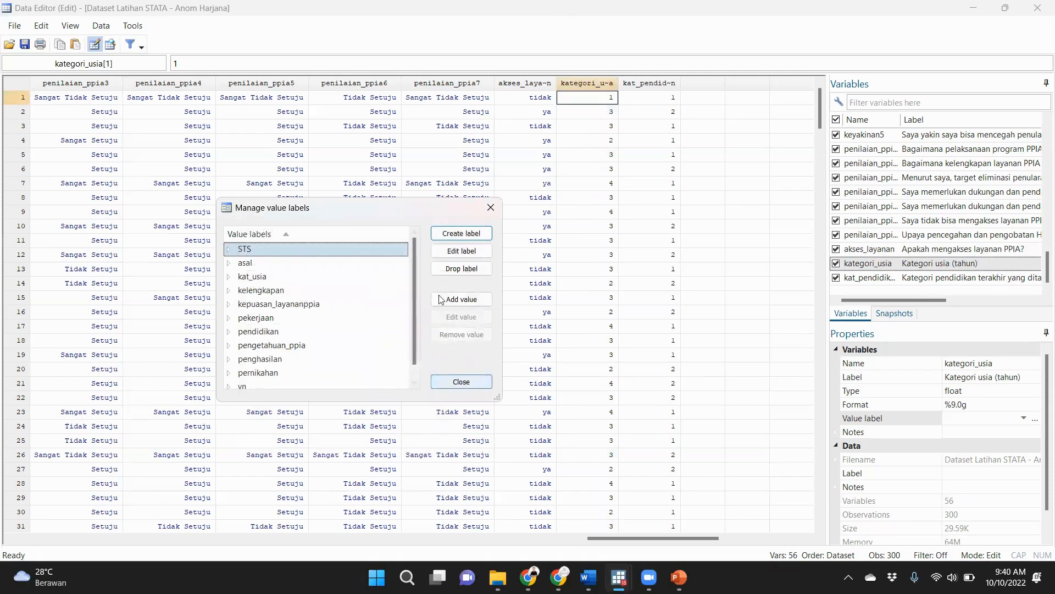
{"action": "left_click", "coordinate": [480, 383]}
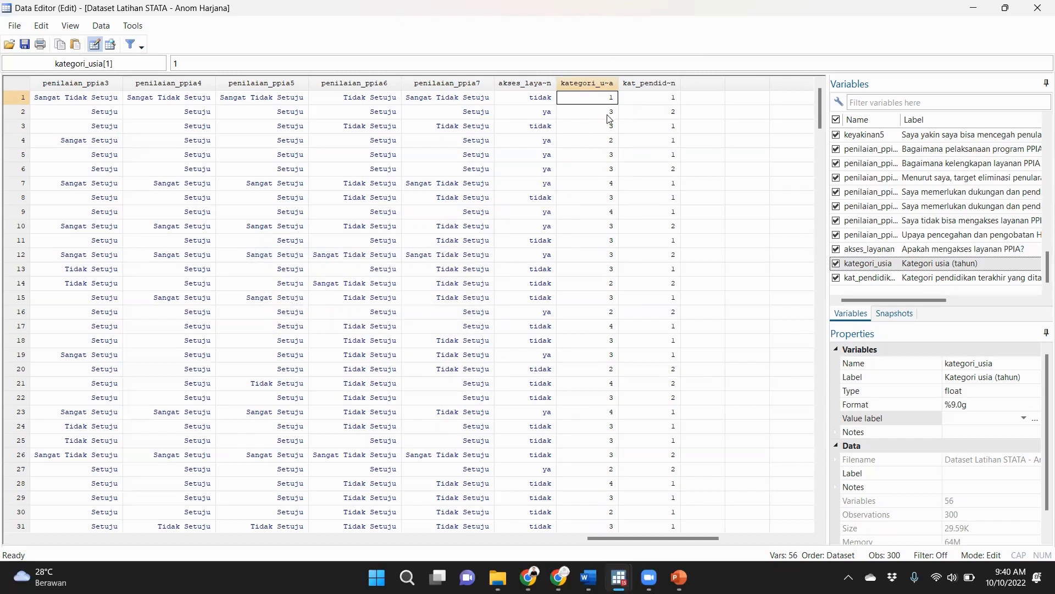
{"action": "left_click", "coordinate": [592, 83]}
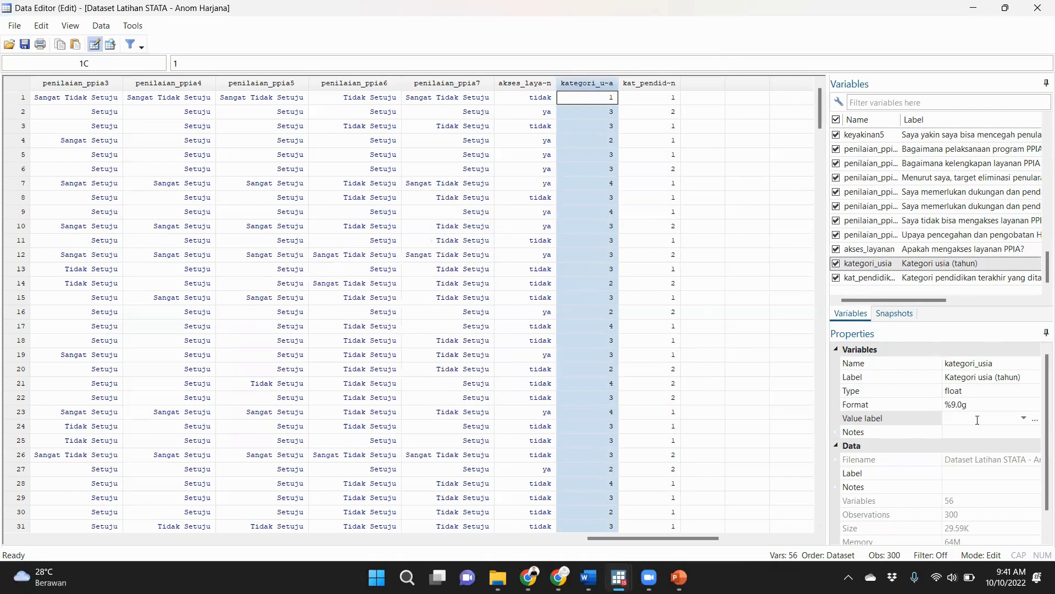
{"action": "left_click", "coordinate": [1024, 419]}
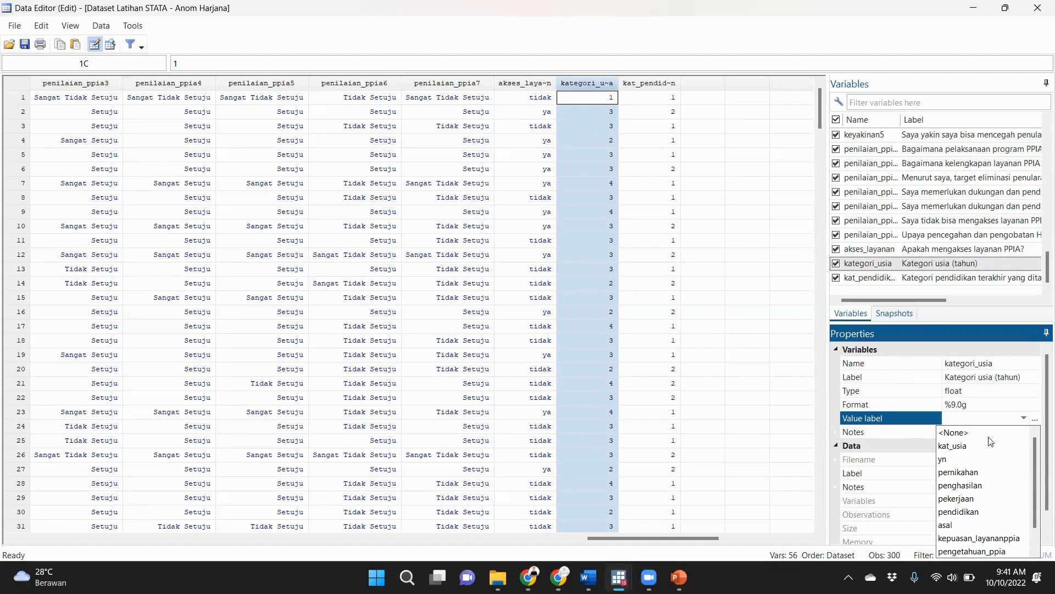
{"action": "left_click", "coordinate": [955, 446]}
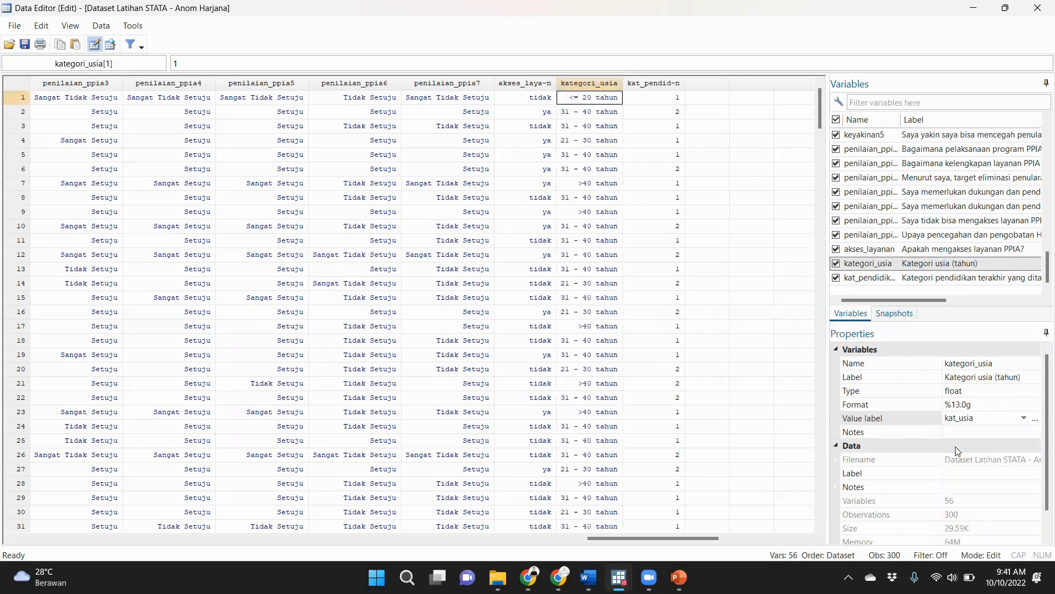
Check several kategori_usia cells to compare their displayed labels with the underlying numeric codes.
{"action": "left_click", "coordinate": [594, 83]}
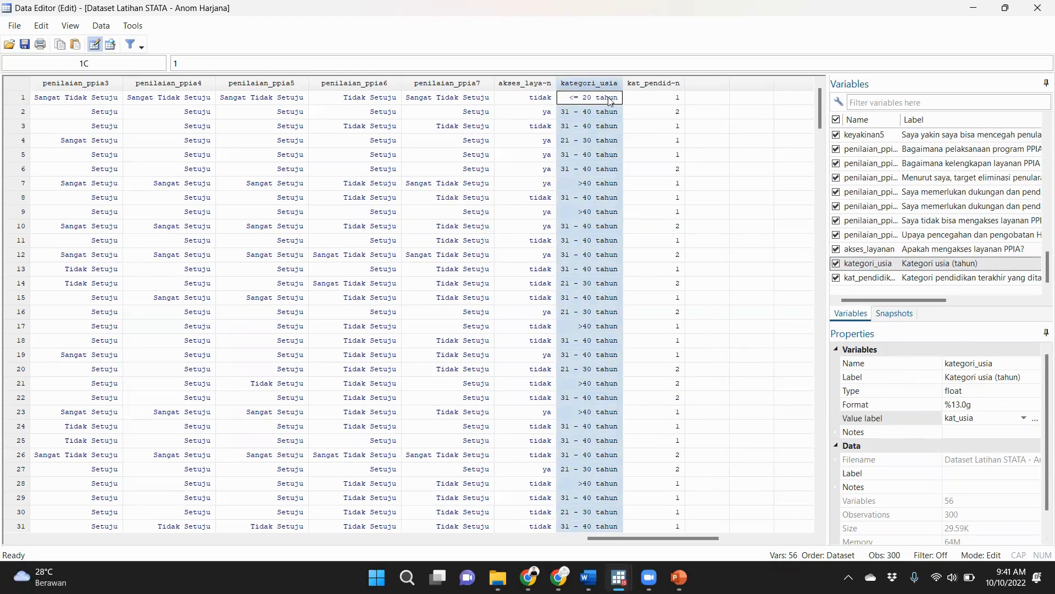
{"action": "left_click", "coordinate": [610, 140]}
{"action": "left_click", "coordinate": [604, 99]}
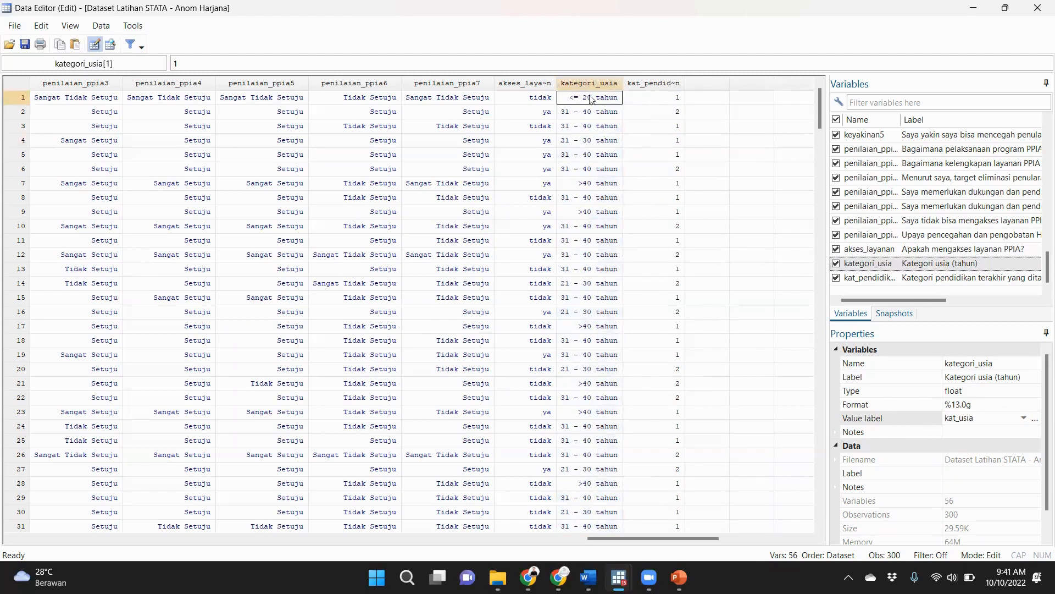
{"action": "double_click", "coordinate": [177, 63]}
{"action": "left_click", "coordinate": [597, 214]}
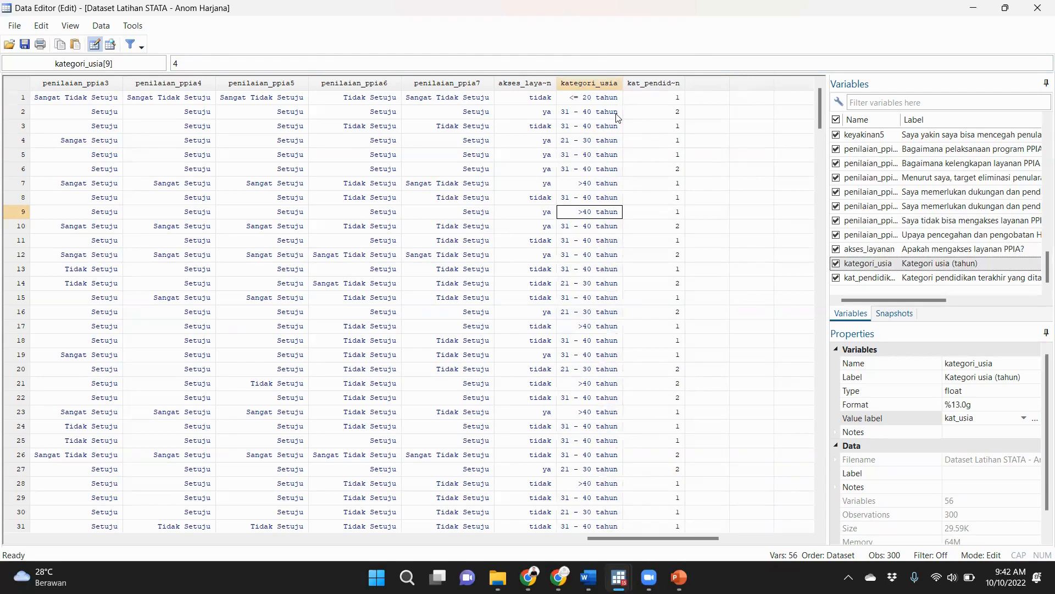
Start a new value label named kat_pendidikan for the kat_pendidikan variable.
{"action": "left_click", "coordinate": [663, 83]}
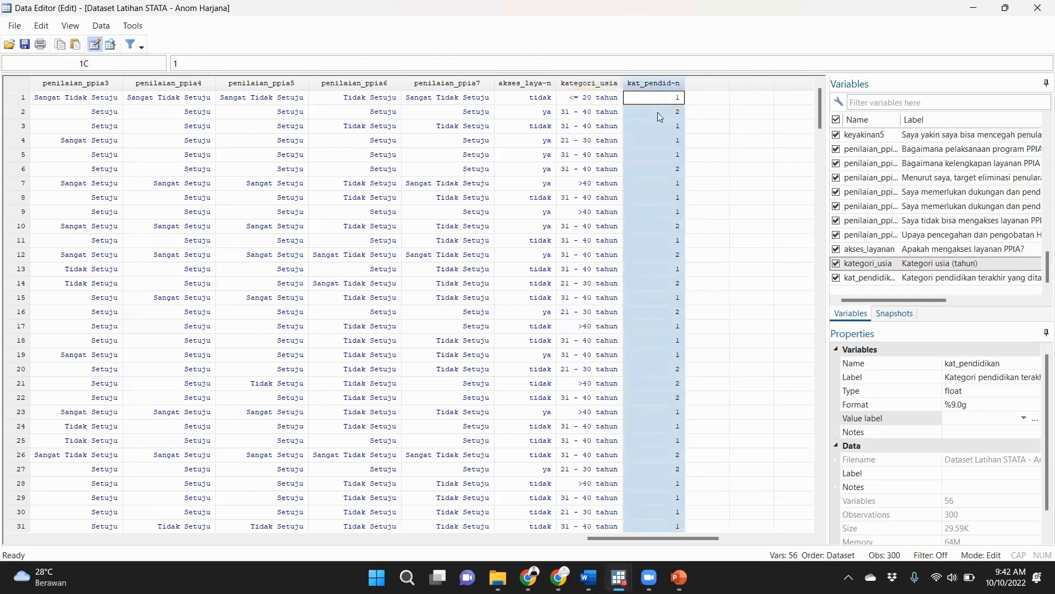
{"action": "left_click", "coordinate": [939, 282]}
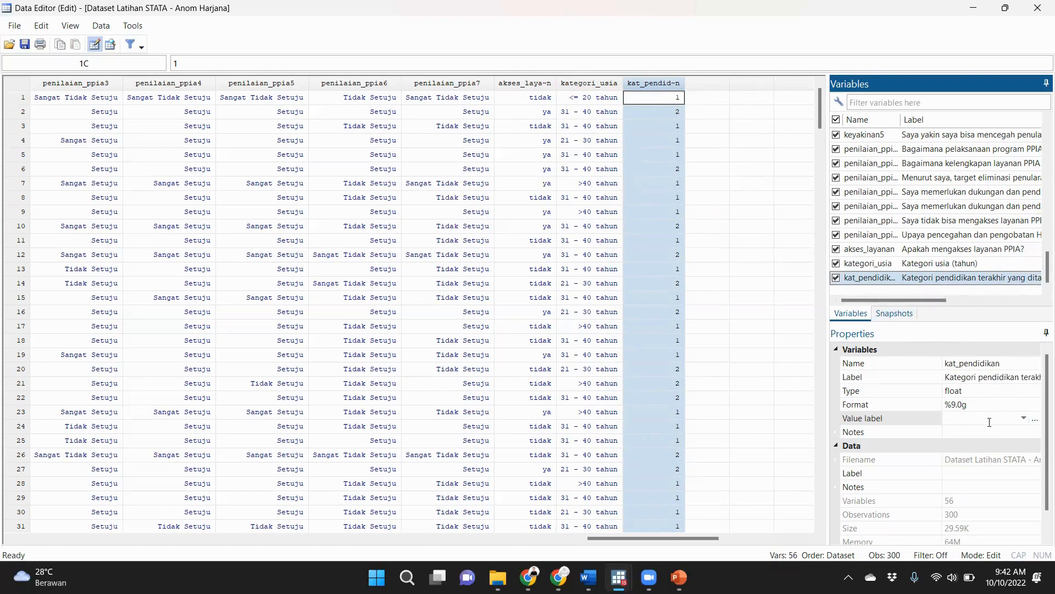
{"action": "left_click", "coordinate": [1035, 420]}
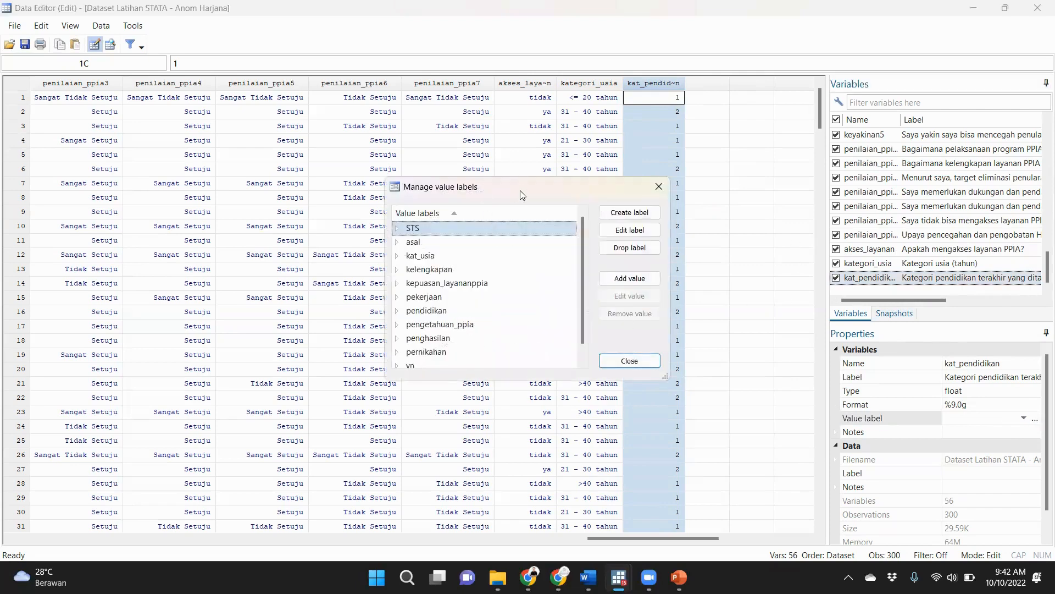
{"action": "left_click_drag", "start_coordinate": [516, 183], "coordinate": [459, 181]}
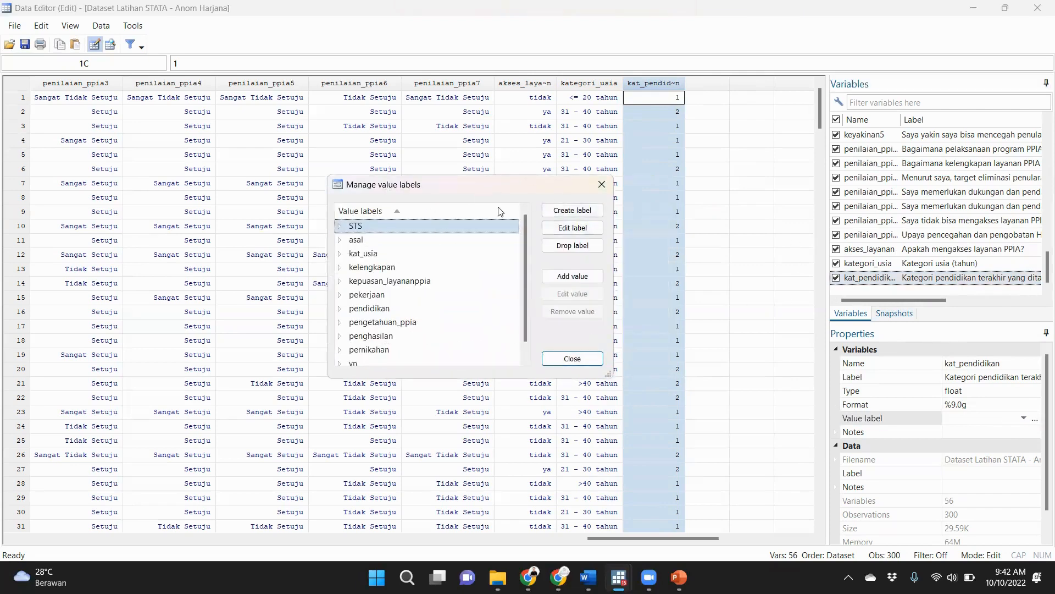
{"action": "left_click", "coordinate": [571, 210]}
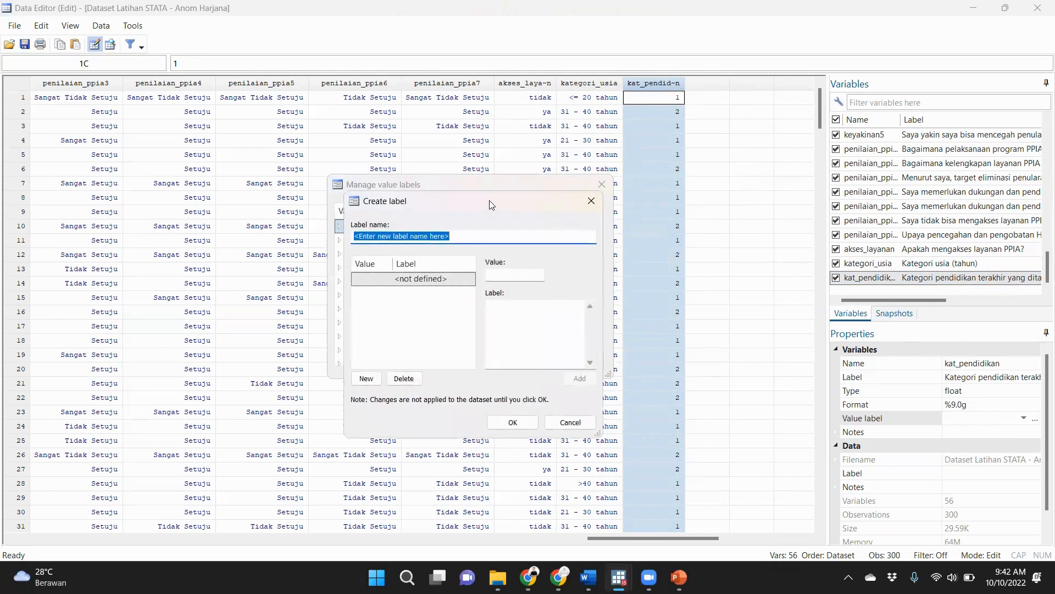
{"action": "type", "text": "kat_pen"}
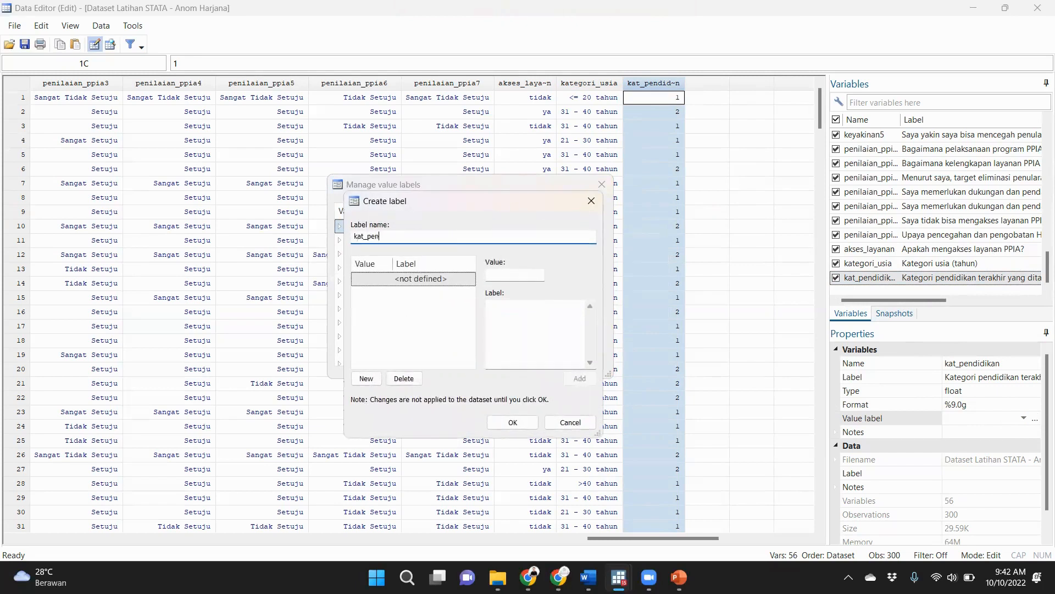
{"action": "type", "text": "kan"}
Define value 1 as "Pendidikan Rendah" and value 2 as "Pendidikan Tinggi" in the kat_pendidikan label.
{"action": "left_click", "coordinate": [518, 275]}
{"action": "type", "text": "1"}
{"action": "left_click", "coordinate": [514, 320]}
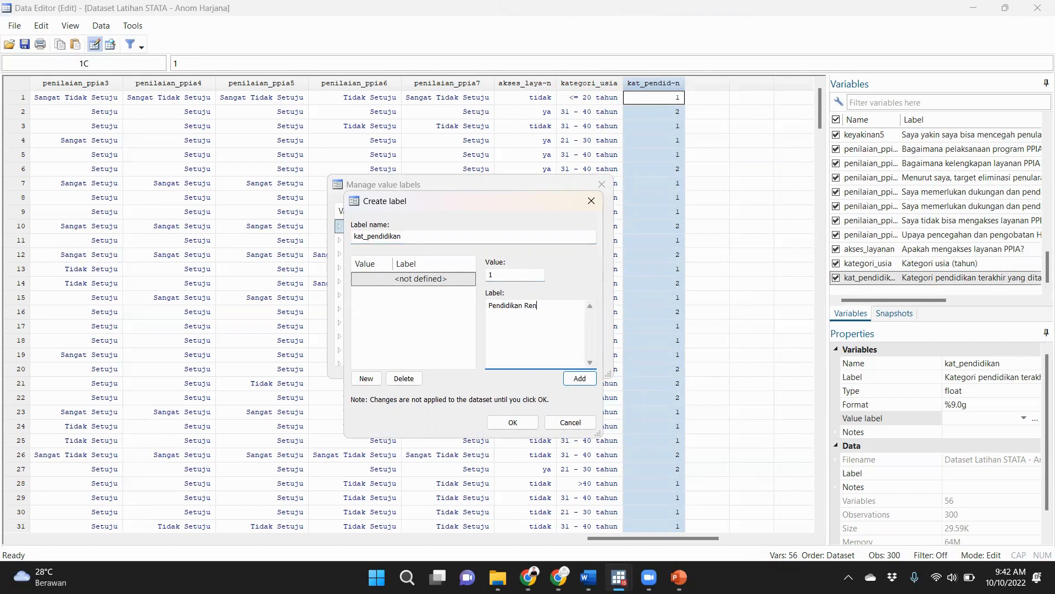
{"action": "key", "text": "Return"}
{"action": "type", "text": "2"}
{"action": "left_click", "coordinate": [513, 320]}
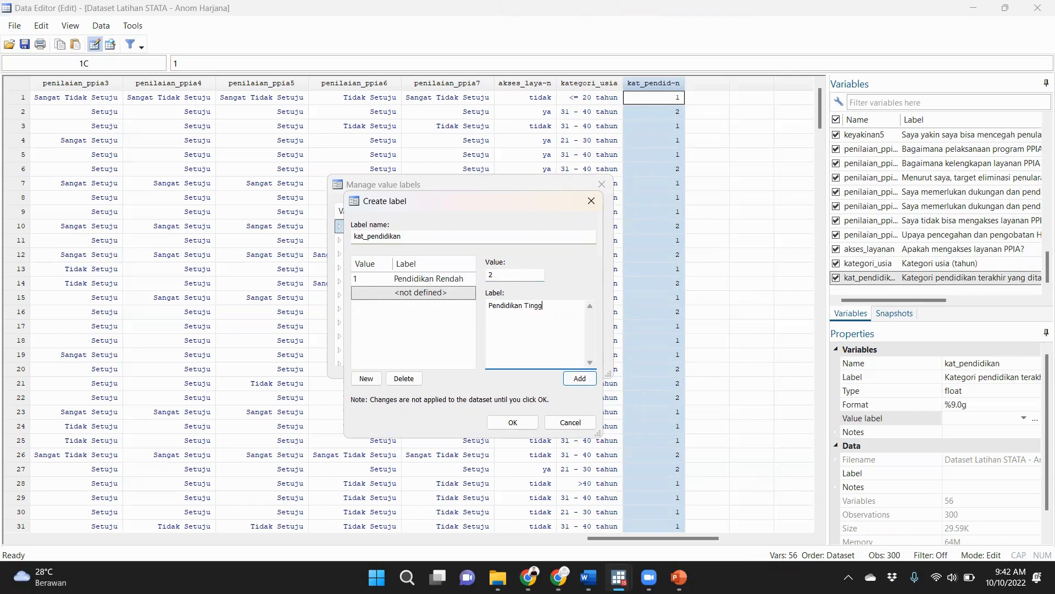
{"action": "type", "text": "Pendidikan Tinggi"}
{"action": "key", "text": "Return"}
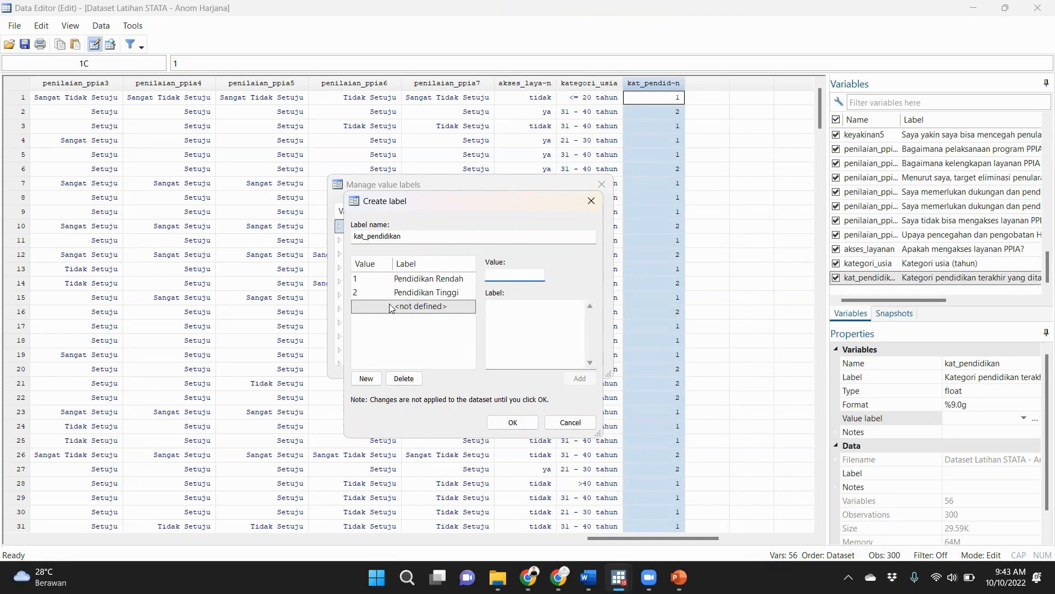
Save the kat_pendidikan value label and assign it to the kat_pendidikan variable.
{"action": "left_click", "coordinate": [511, 422]}
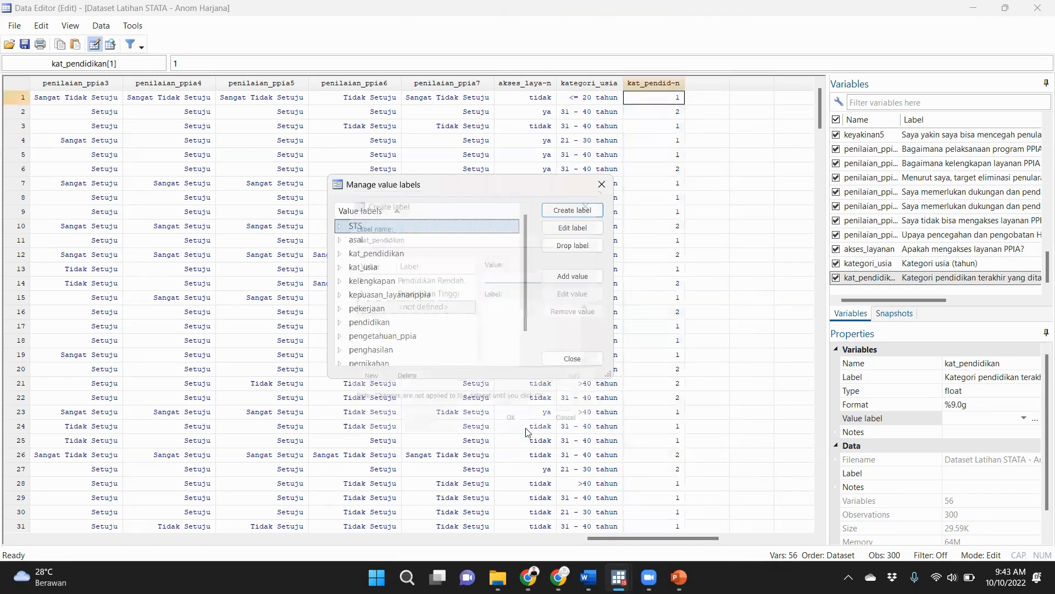
{"action": "left_click", "coordinate": [601, 185]}
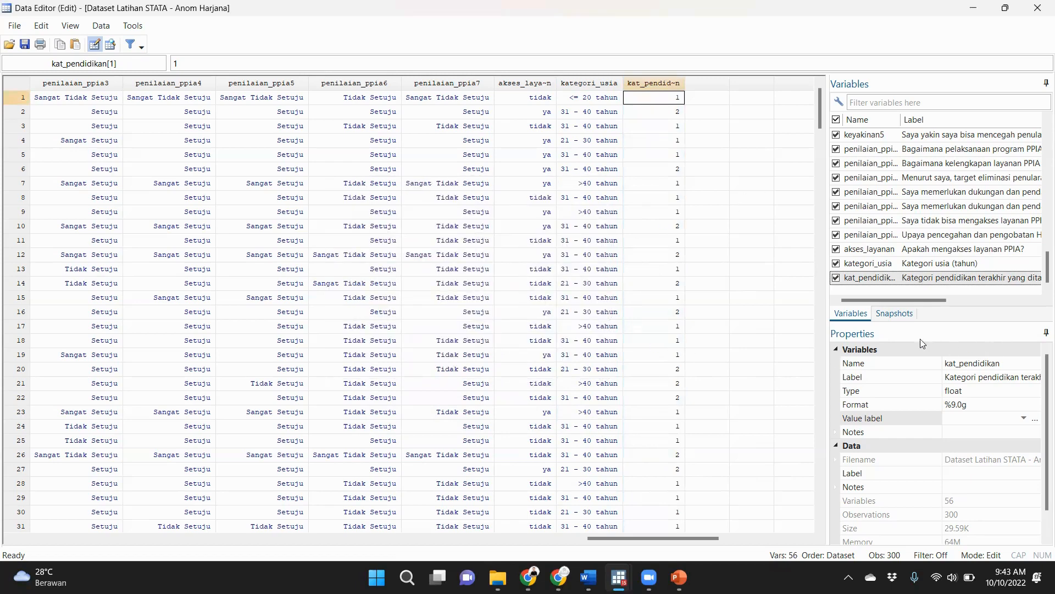
{"action": "left_click", "coordinate": [1023, 419]}
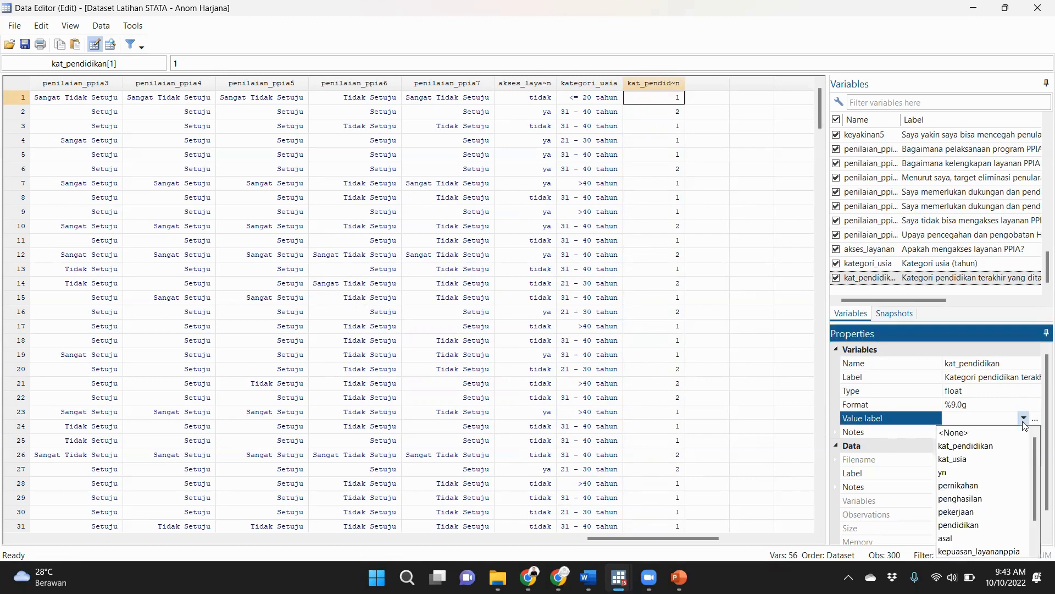
{"action": "left_click", "coordinate": [966, 446]}
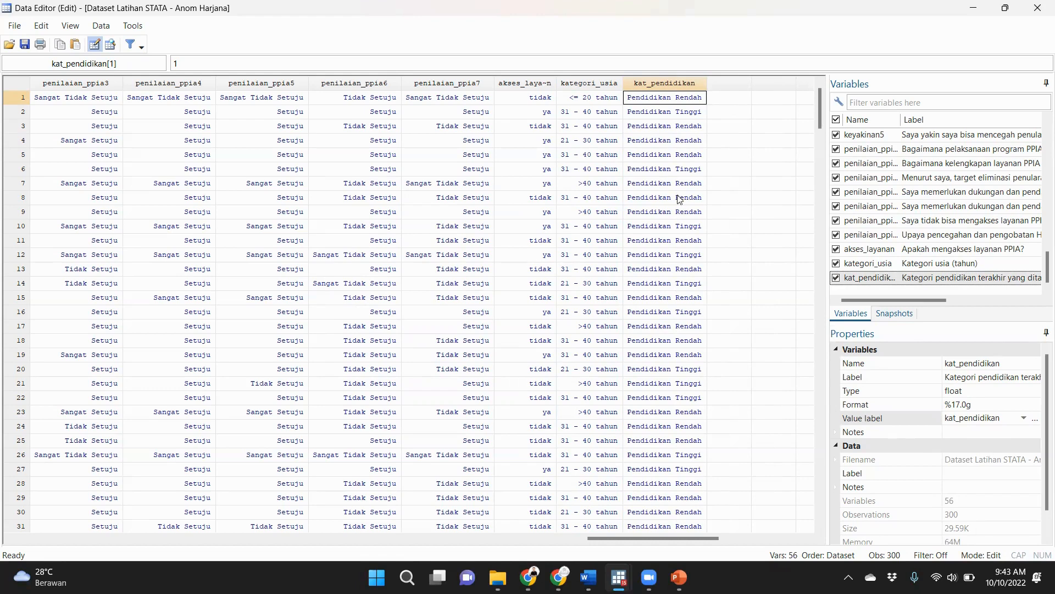
Look over the labelled kat_pendidikan column and return to the main Stata window with the logged commands.
{"action": "scroll", "coordinate": [663, 190], "scroll_direction": "down", "scroll_amount": 3}
{"action": "scroll", "coordinate": [663, 190], "scroll_direction": "up", "scroll_amount": 3}
{"action": "mouse_move", "coordinate": [619, 577]}
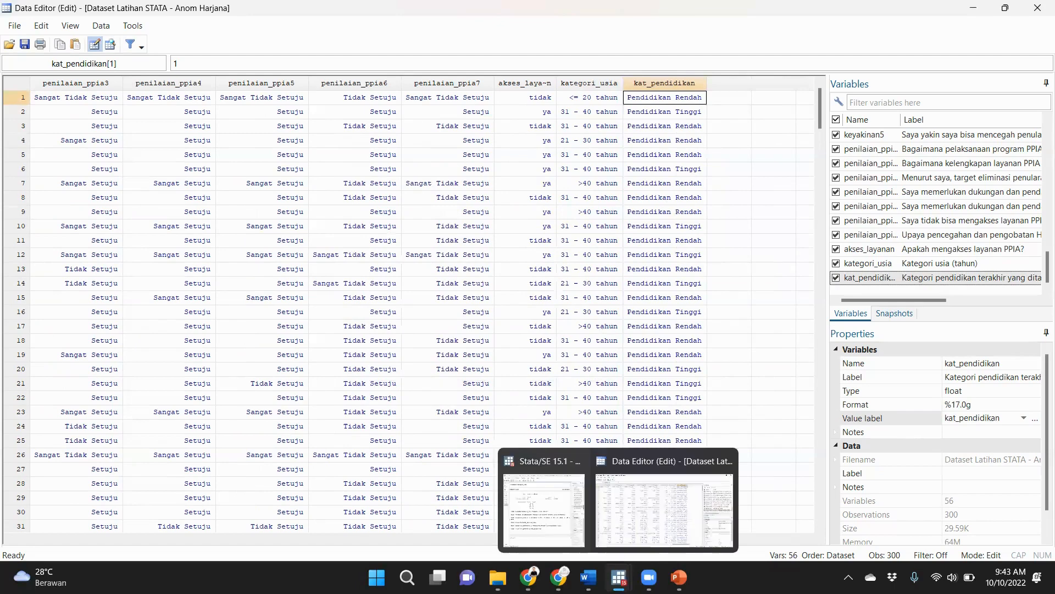
{"action": "left_click", "coordinate": [544, 500]}
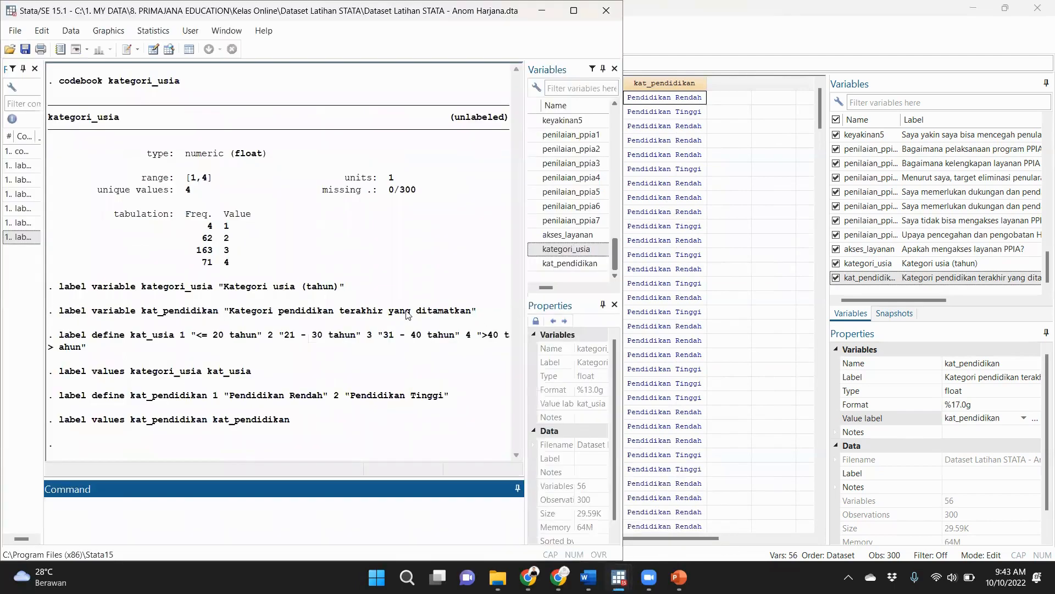
Switch to the PowerPoint slide show and advance it to the topic "Pembuatan label data menggunakan command".
{"action": "mouse_move", "coordinate": [676, 577]}
{"action": "left_click", "coordinate": [703, 484]}
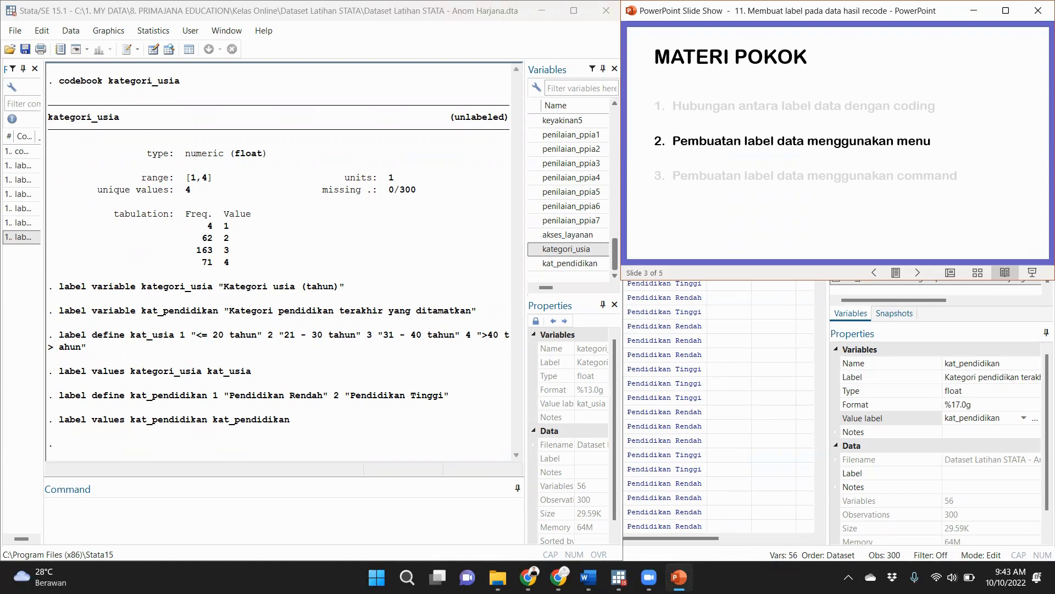
{"action": "left_click", "coordinate": [871, 170]}
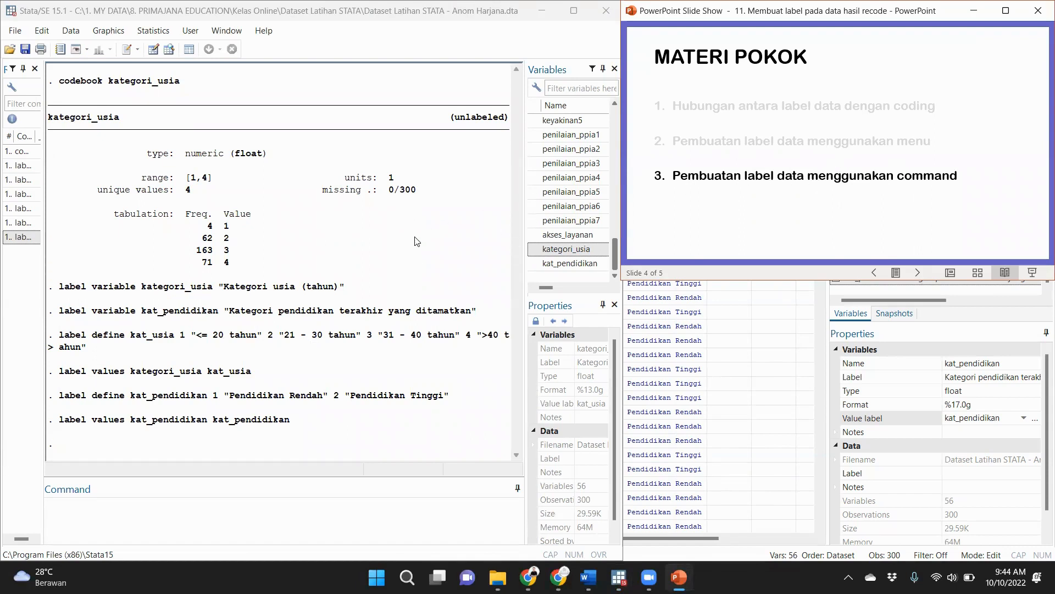
Examine the parts of the logged label variable command for kategori_usia in the Stata results.
{"action": "left_click", "coordinate": [62, 290]}
{"action": "left_click_drag", "start_coordinate": [57, 288], "coordinate": [136, 293]}
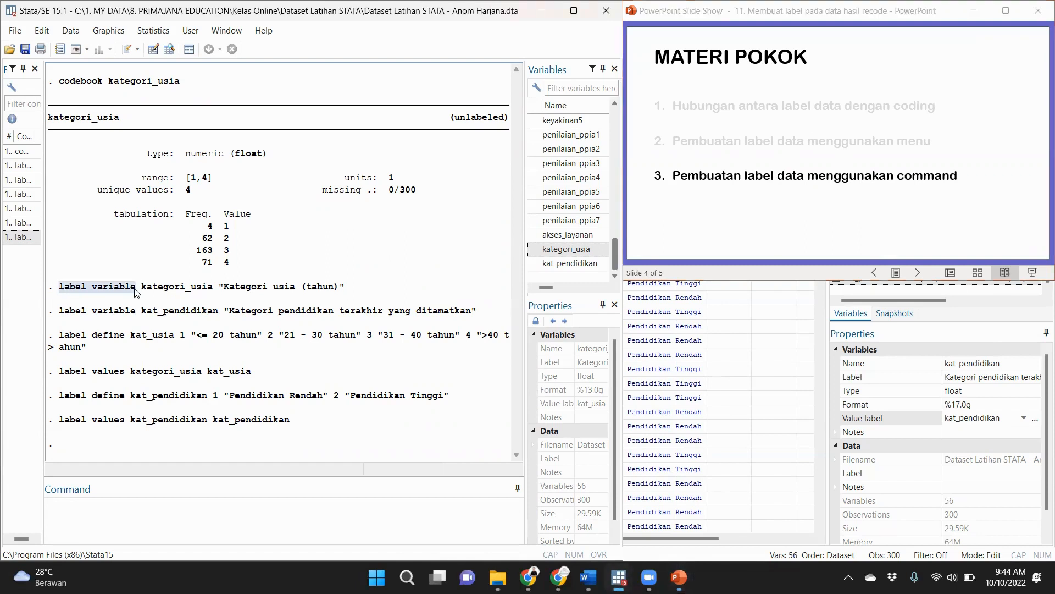
{"action": "left_click", "coordinate": [80, 287]}
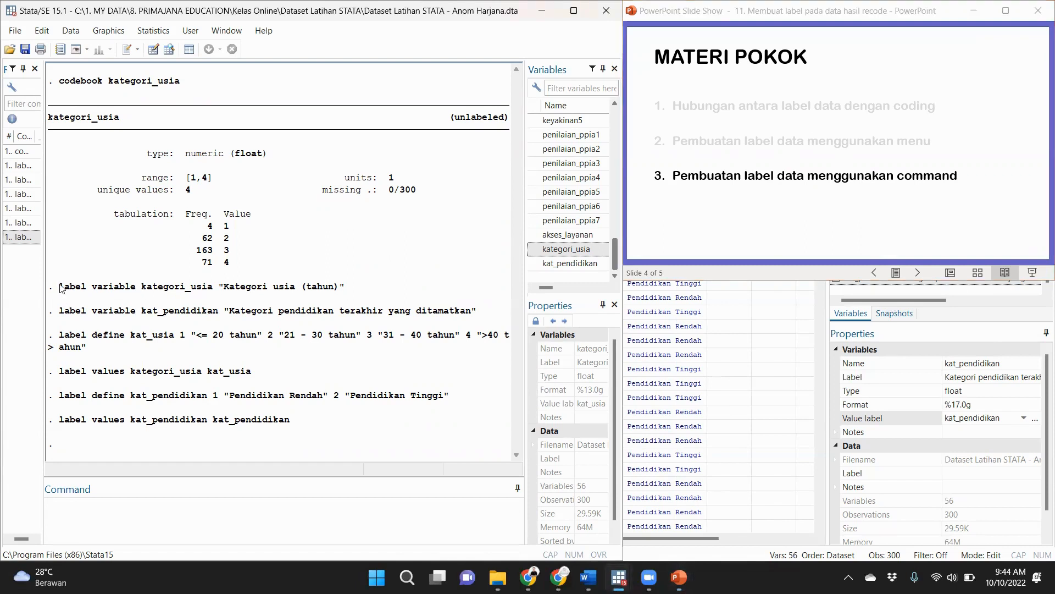
{"action": "left_click_drag", "start_coordinate": [60, 286], "coordinate": [344, 291]}
{"action": "left_click", "coordinate": [245, 292]}
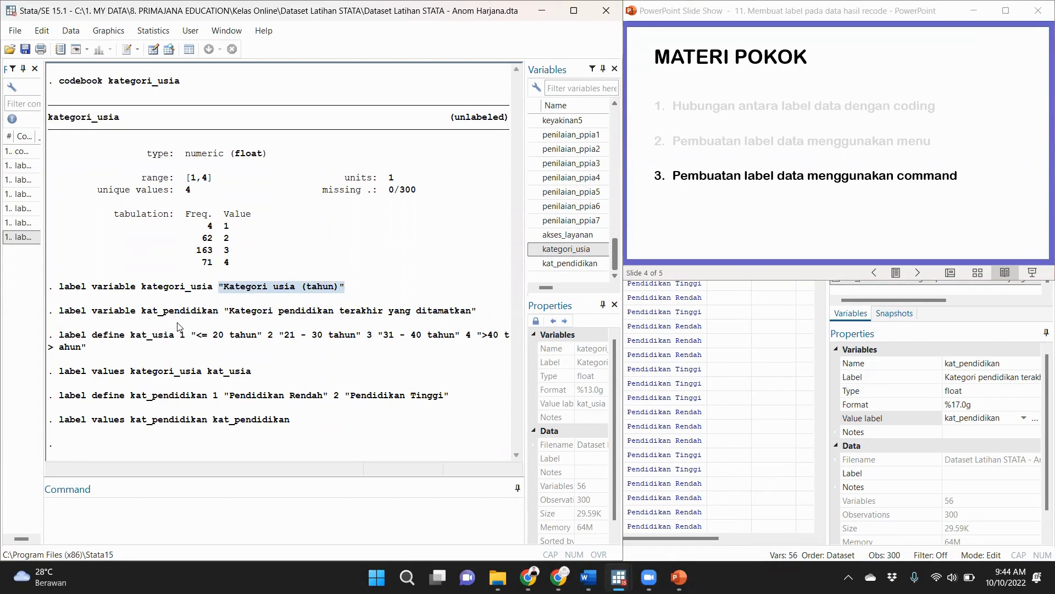
Examine the logged label define command for kat_usia, including the label text given to each code.
{"action": "left_click_drag", "start_coordinate": [60, 337], "coordinate": [128, 341]}
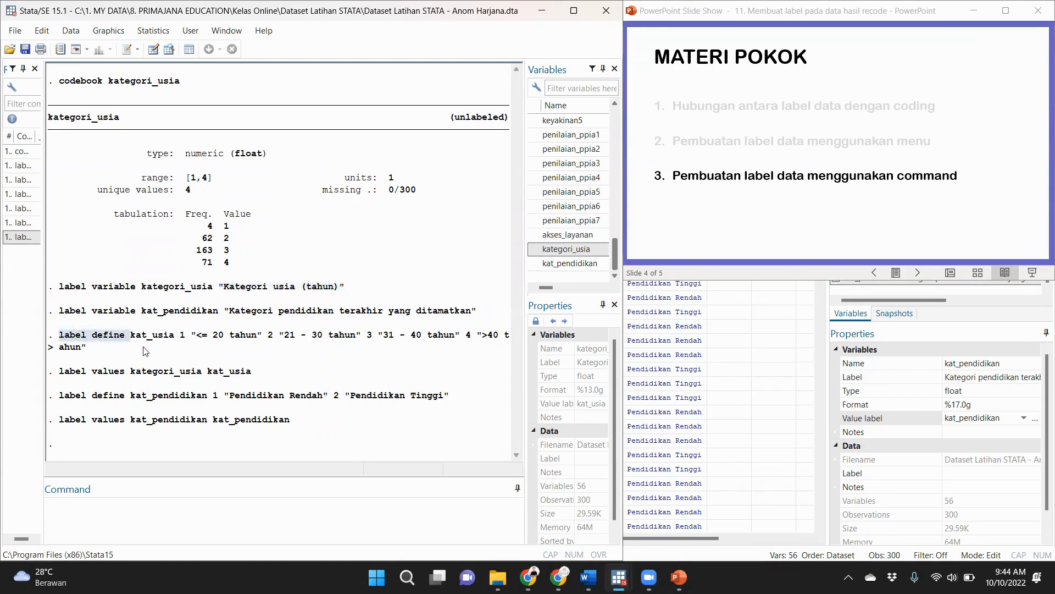
{"action": "left_click", "coordinate": [146, 344]}
{"action": "left_click_drag", "start_coordinate": [129, 337], "coordinate": [358, 339]}
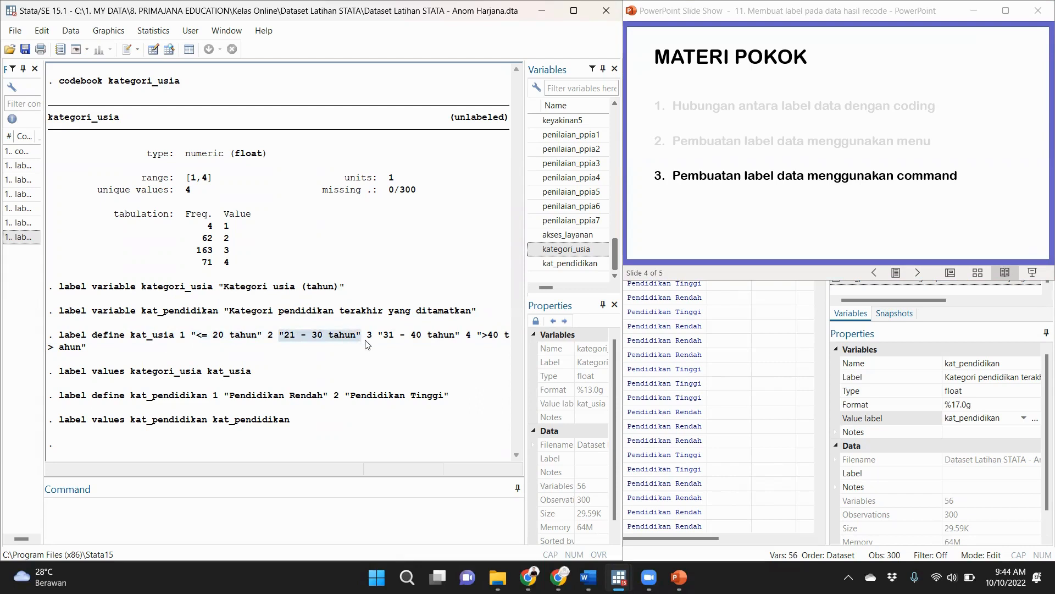
{"action": "left_click", "coordinate": [372, 342]}
{"action": "left_click_drag", "start_coordinate": [380, 341], "coordinate": [461, 337]}
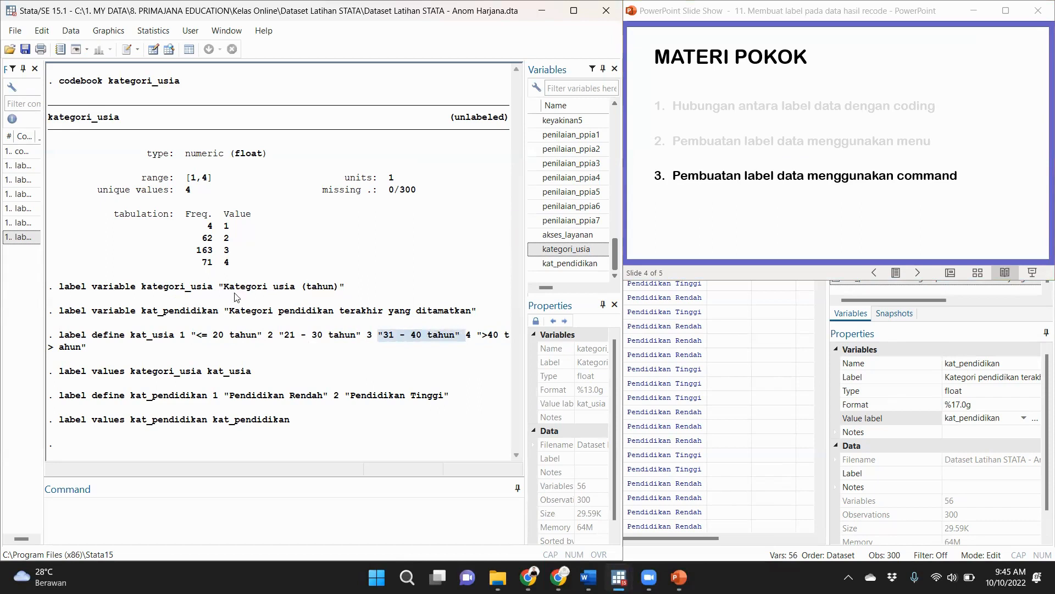
{"action": "left_click", "coordinate": [248, 360]}
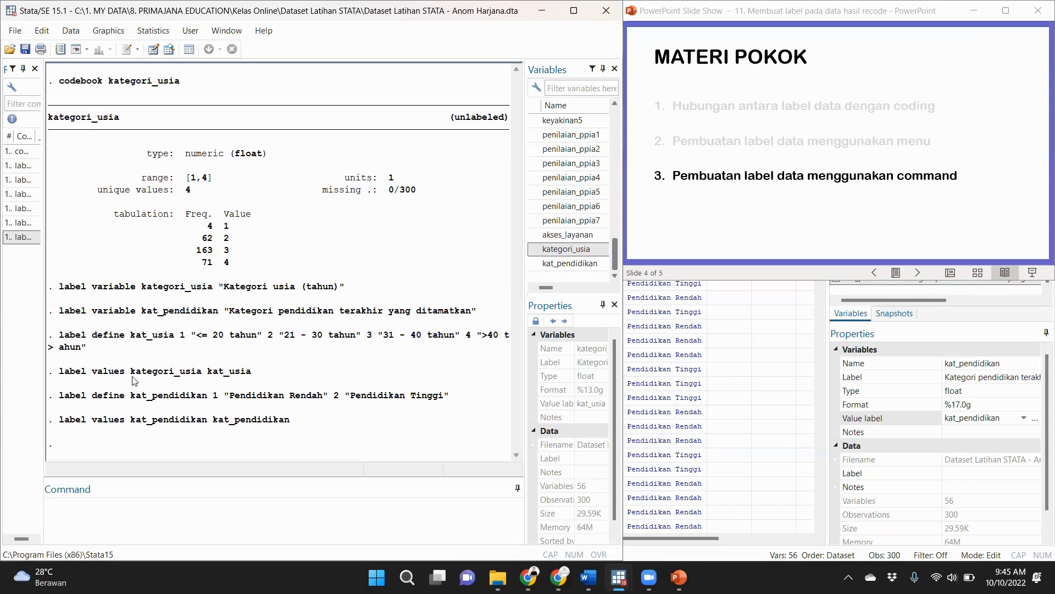
Examine the logged label values command for kategori_usia and the label define command for kat_pendidikan.
{"action": "left_click_drag", "start_coordinate": [150, 372], "coordinate": [252, 374]}
{"action": "left_click", "coordinate": [213, 372]}
{"action": "left_click", "coordinate": [252, 378]}
{"action": "left_click_drag", "start_coordinate": [87, 397], "coordinate": [321, 397]}
{"action": "double_click", "coordinate": [317, 335]}
{"action": "left_click", "coordinate": [437, 269]}
Review the earlier kategori_usia codebook and run codebook kategori_usia again.
{"action": "left_click_drag", "start_coordinate": [60, 82], "coordinate": [190, 84]}
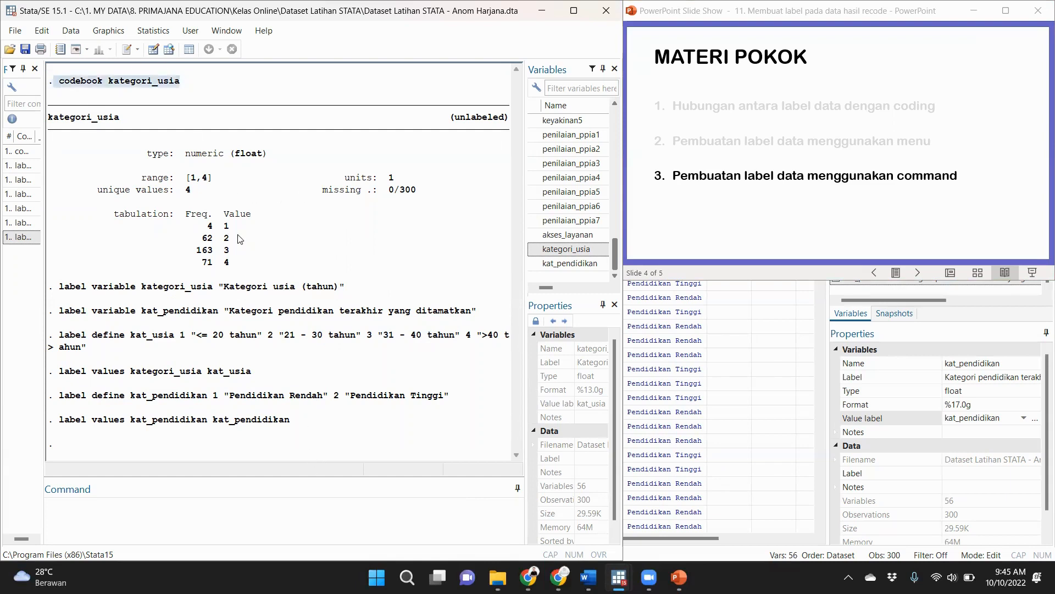
{"action": "left_click", "coordinate": [227, 229]}
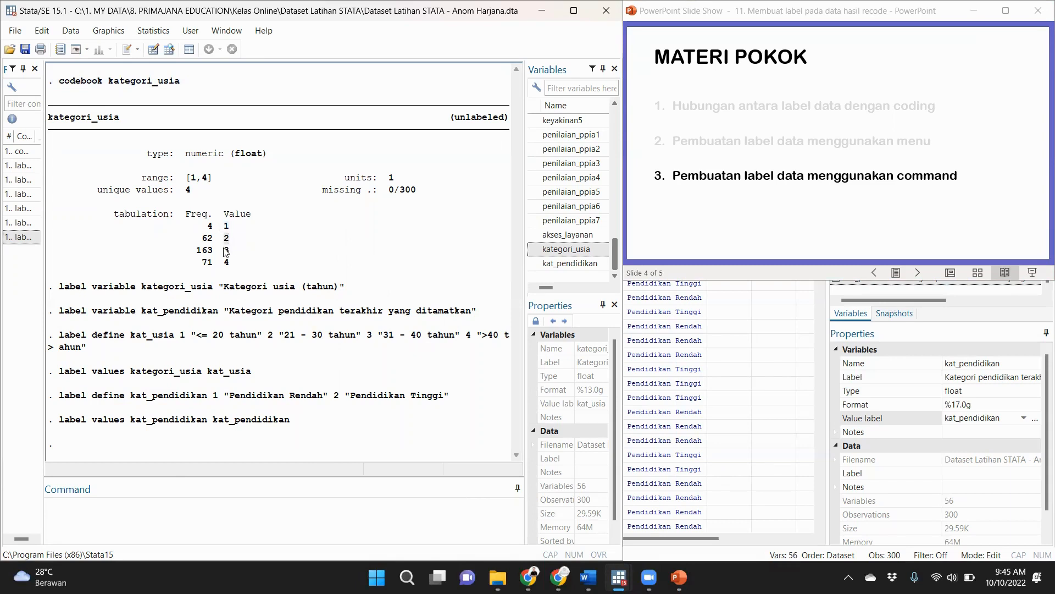
{"action": "left_click_drag", "start_coordinate": [221, 226], "coordinate": [233, 227]}
{"action": "left_click_drag", "start_coordinate": [61, 80], "coordinate": [182, 82]}
{"action": "key", "text": "ctrl+c"}
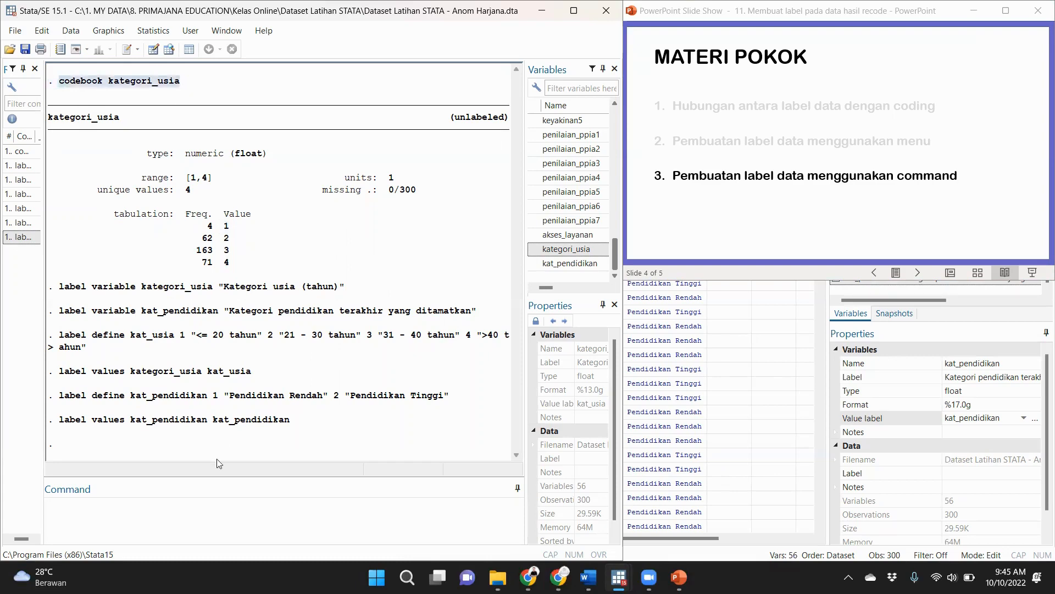
{"action": "left_click", "coordinate": [205, 502]}
{"action": "key", "text": "ctrl+v"}
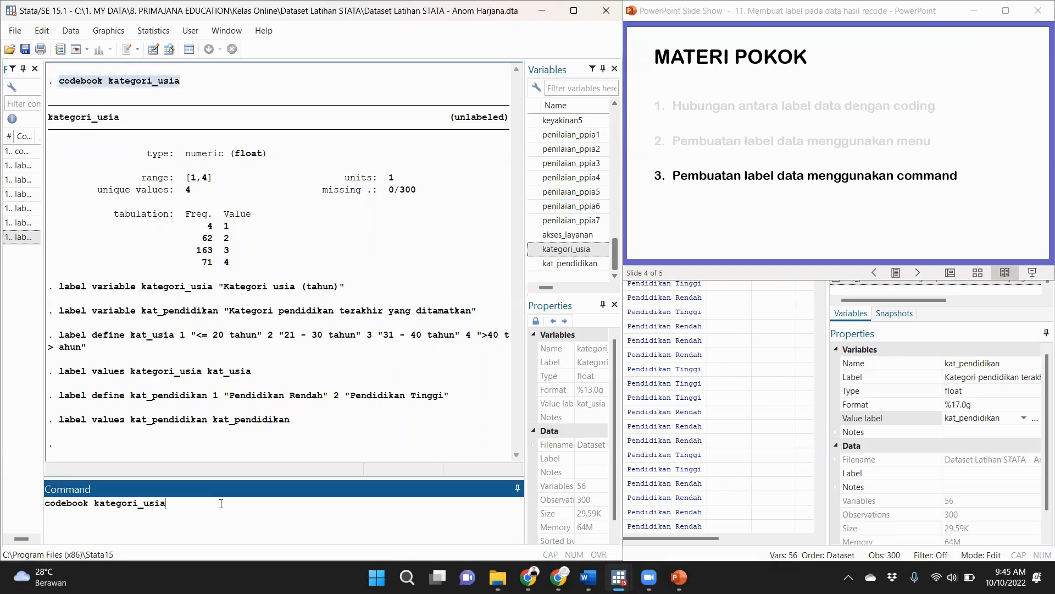
{"action": "key", "text": "Return"}
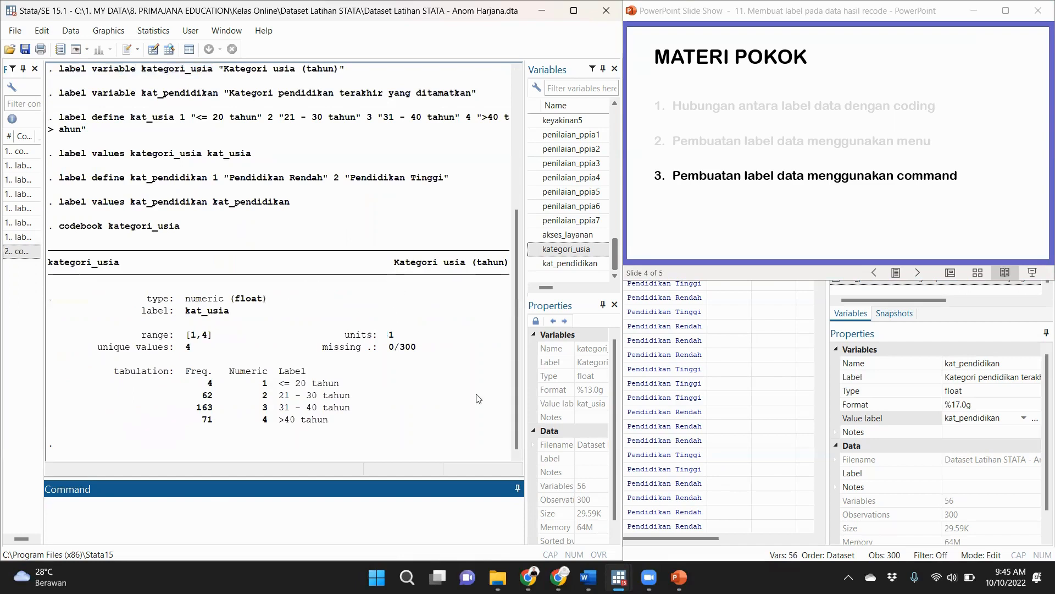
Compare each numeric code with its label in the new kategori_usia codebook, and check it against the earlier unlabelled output.
{"action": "left_click_drag", "start_coordinate": [264, 379], "coordinate": [343, 387]}
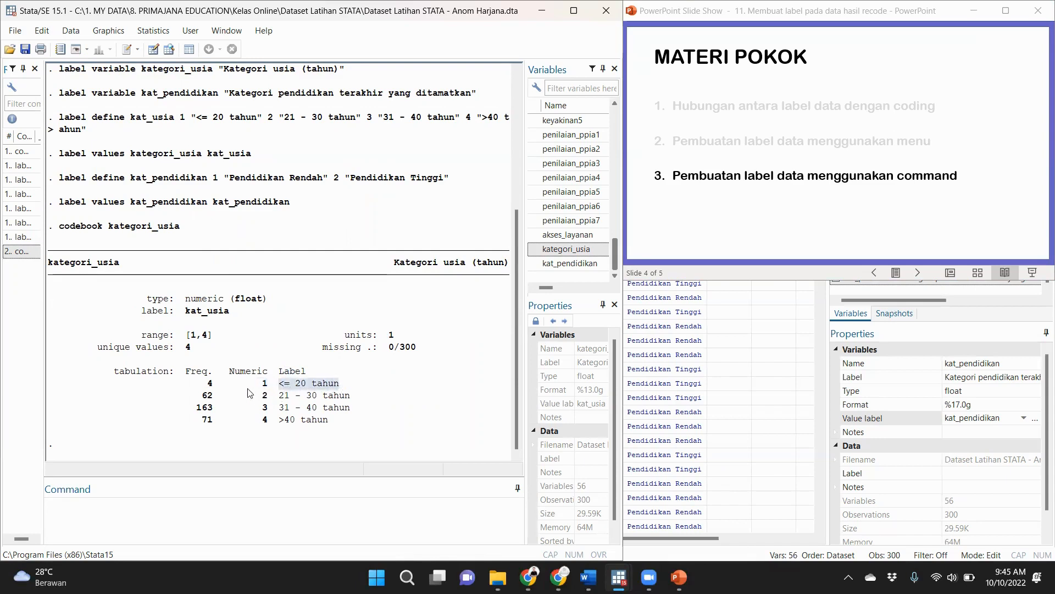
{"action": "left_click", "coordinate": [267, 394]}
{"action": "left_click_drag", "start_coordinate": [278, 395], "coordinate": [350, 396]}
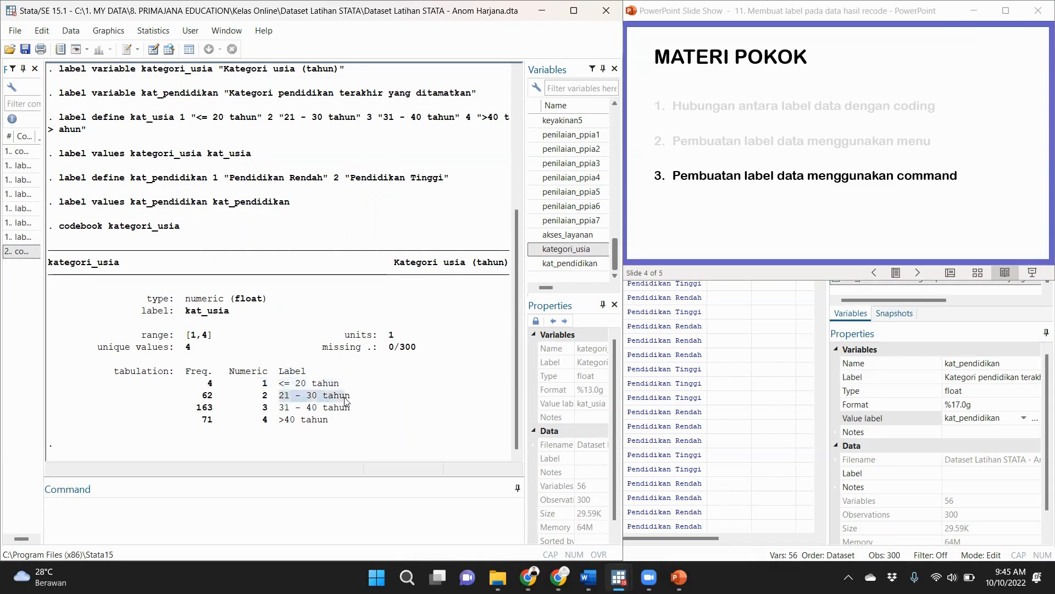
{"action": "left_click", "coordinate": [260, 408]}
{"action": "left_click_drag", "start_coordinate": [290, 408], "coordinate": [283, 433]}
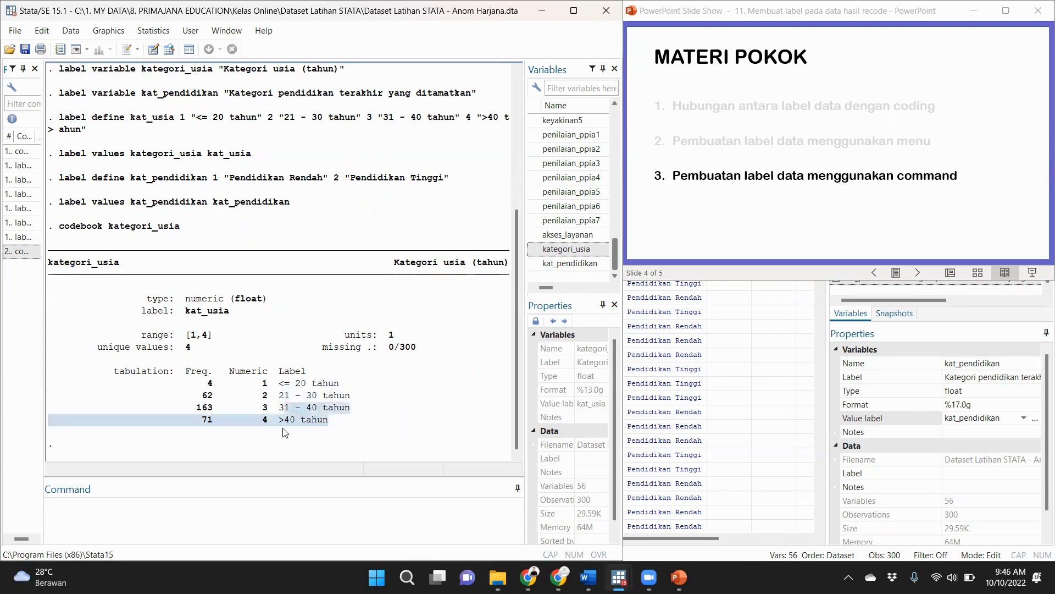
{"action": "left_click", "coordinate": [290, 432]}
{"action": "left_click_drag", "start_coordinate": [517, 393], "coordinate": [509, 261]}
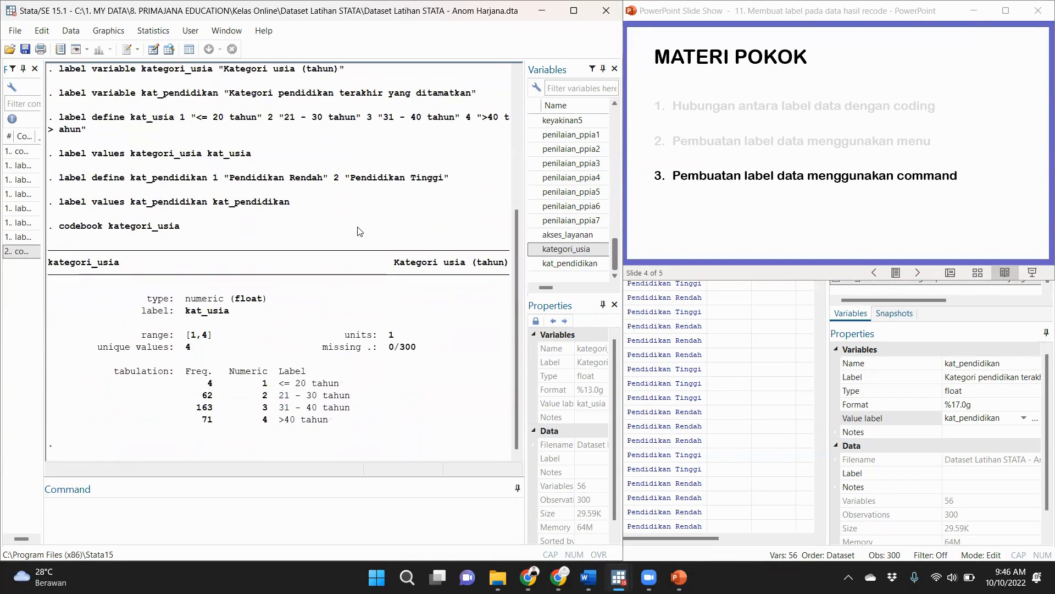
{"action": "scroll", "coordinate": [273, 183], "scroll_direction": "up", "scroll_amount": 6}
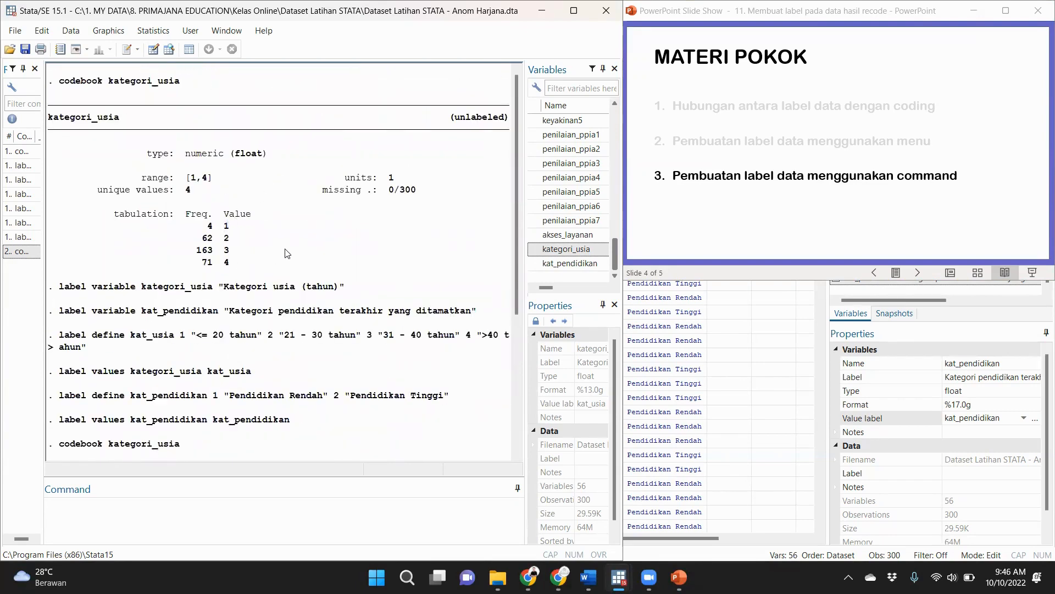
{"action": "scroll", "coordinate": [229, 264], "scroll_direction": "down", "scroll_amount": 6}
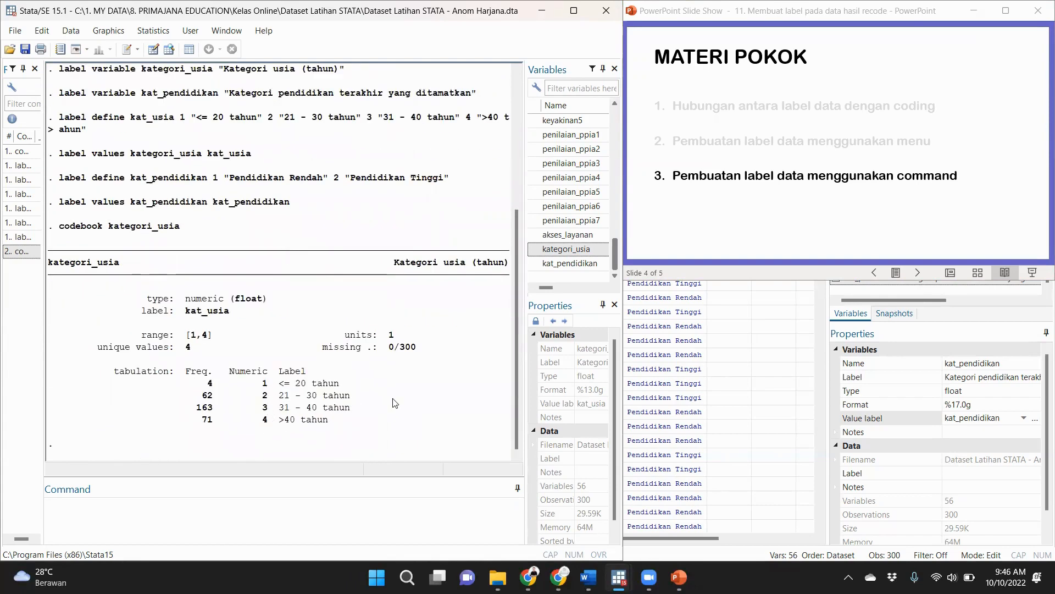
Switch to the PowerPoint slide show and advance it to slide 5.
{"action": "left_click", "coordinate": [871, 237]}
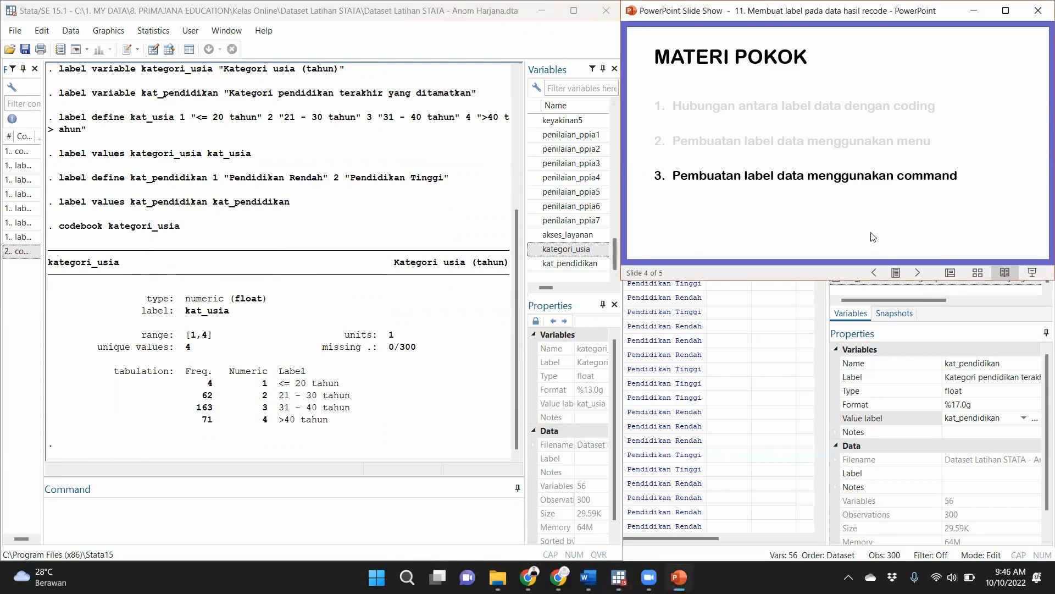
{"action": "left_click", "coordinate": [918, 273]}
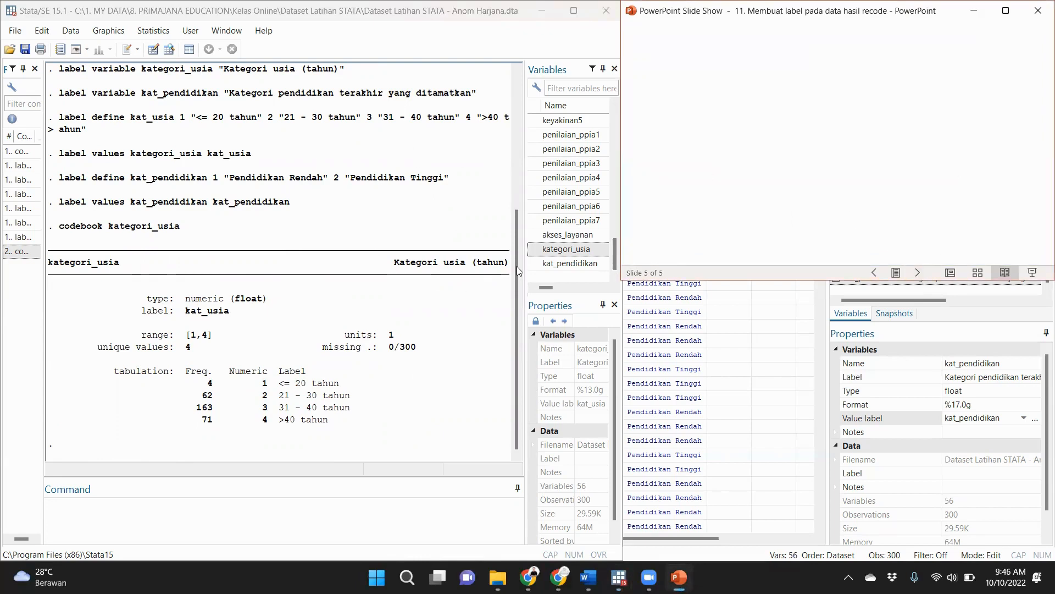